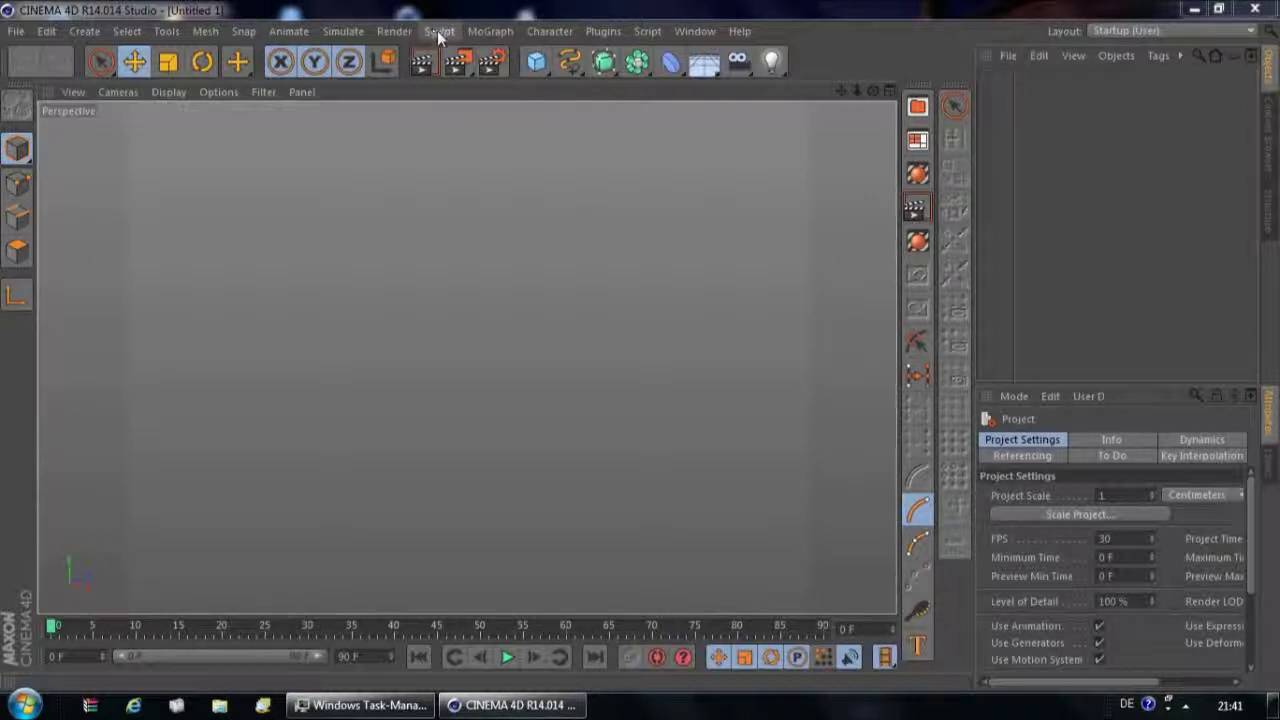
- Load Editing Room MIA from the KCA Motion Capture For Prime plugin and select the hip controller
click(600, 31)
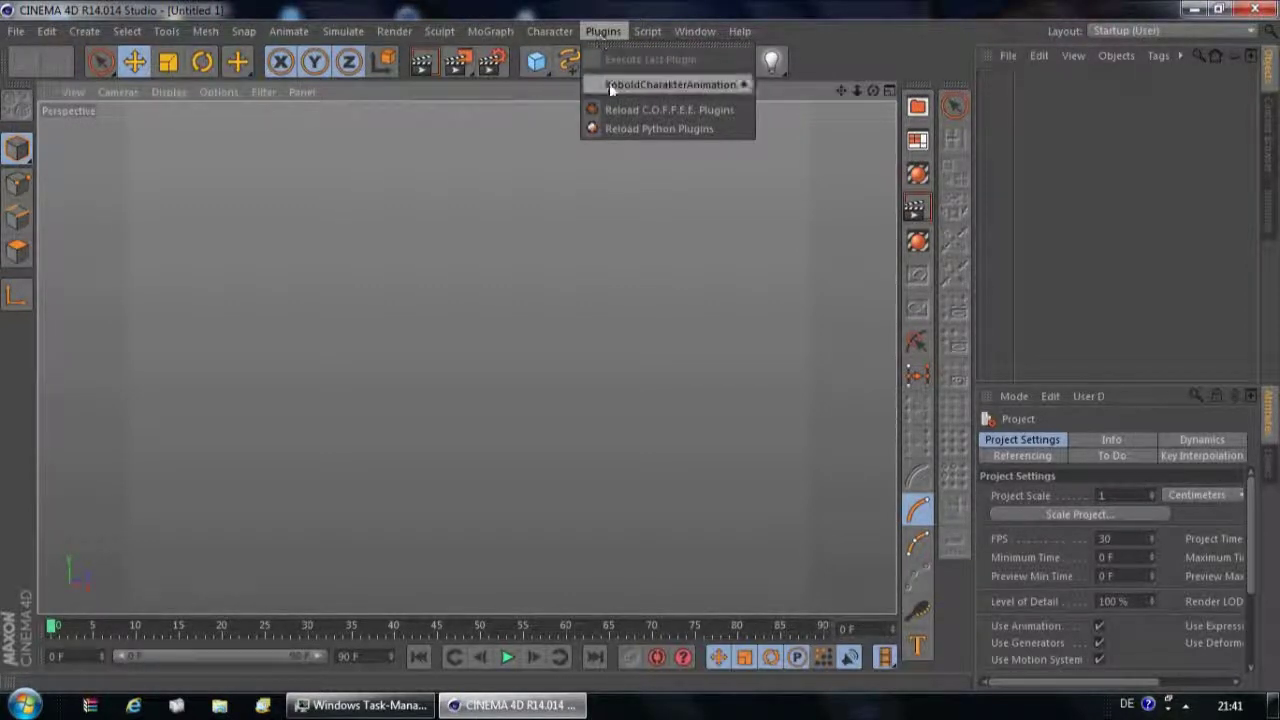
mouse_move(609, 86)
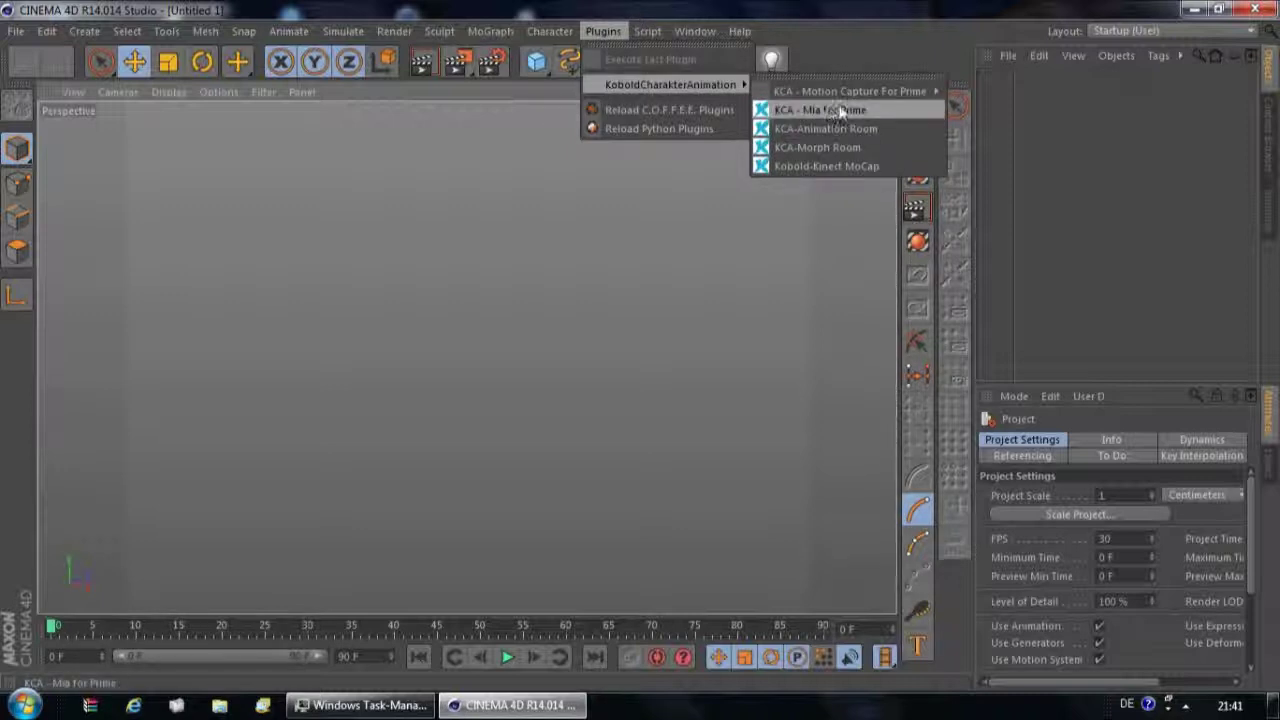
mouse_move(857, 93)
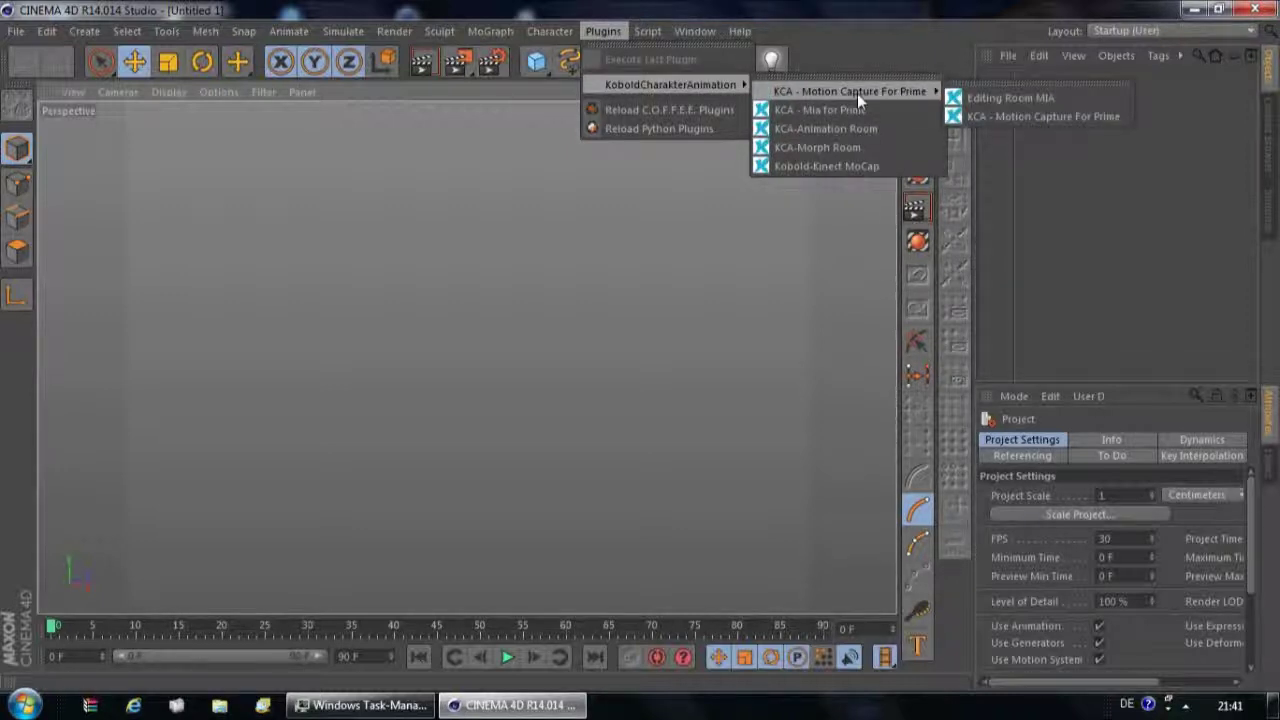
click(1029, 99)
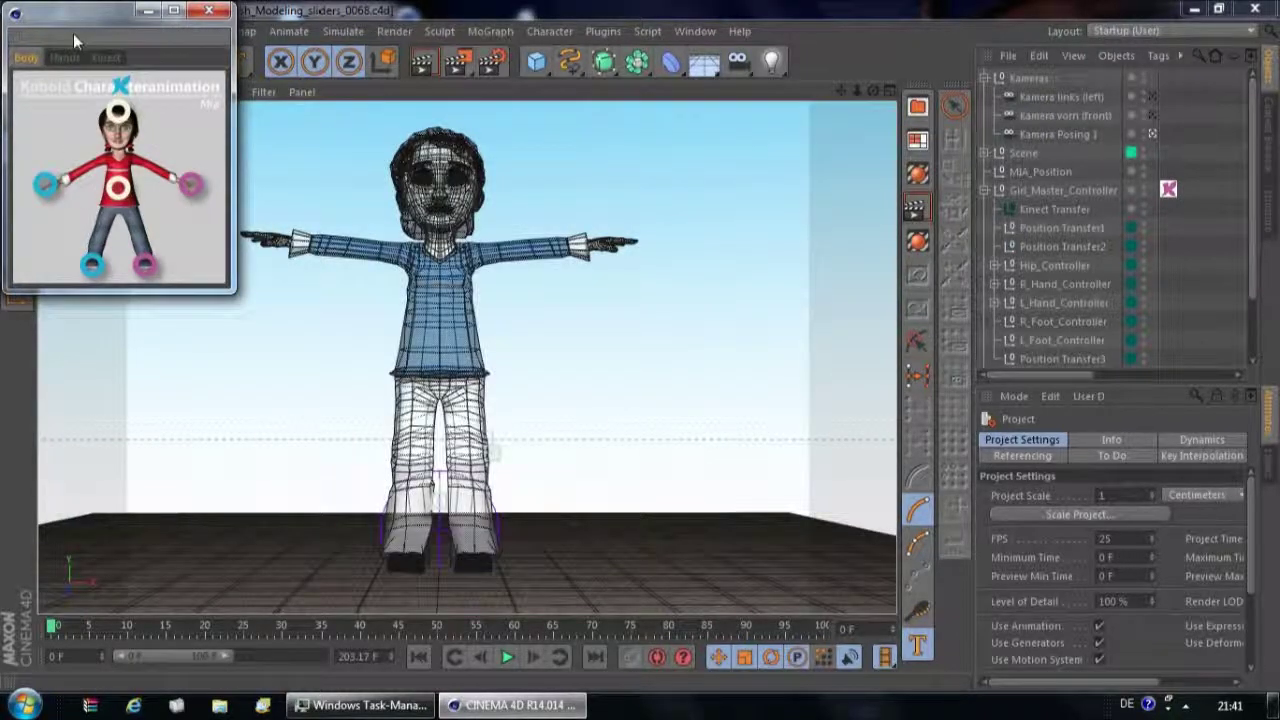
drag(104, 49, 270, 186)
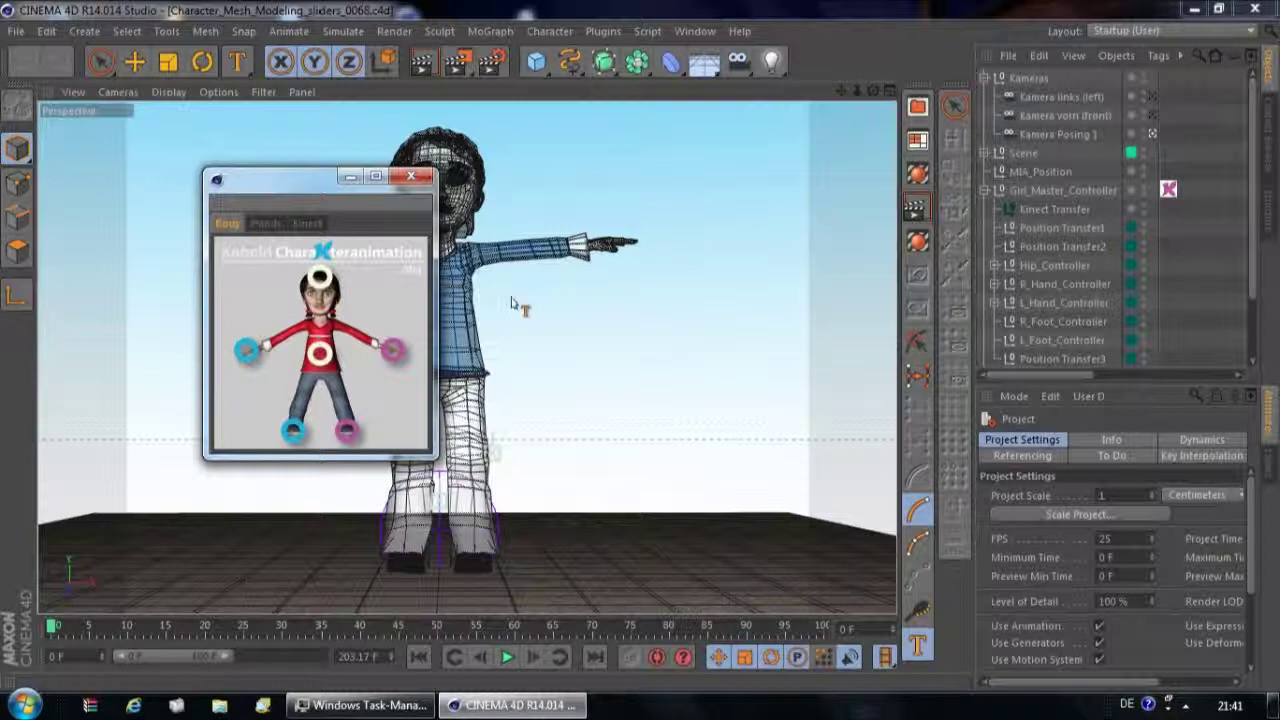
click(313, 367)
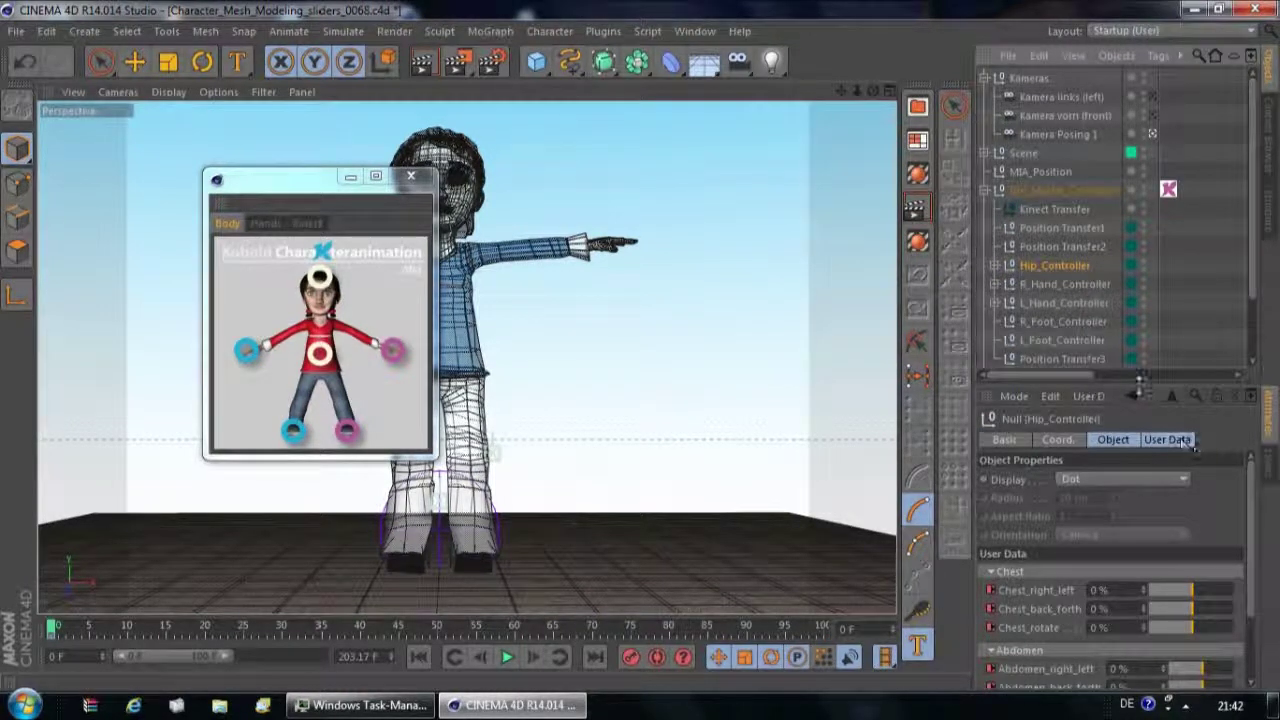
- Show the hip controller's User Data correction sliders in a taller Attribute Manager
drag(1138, 378, 1123, 333)
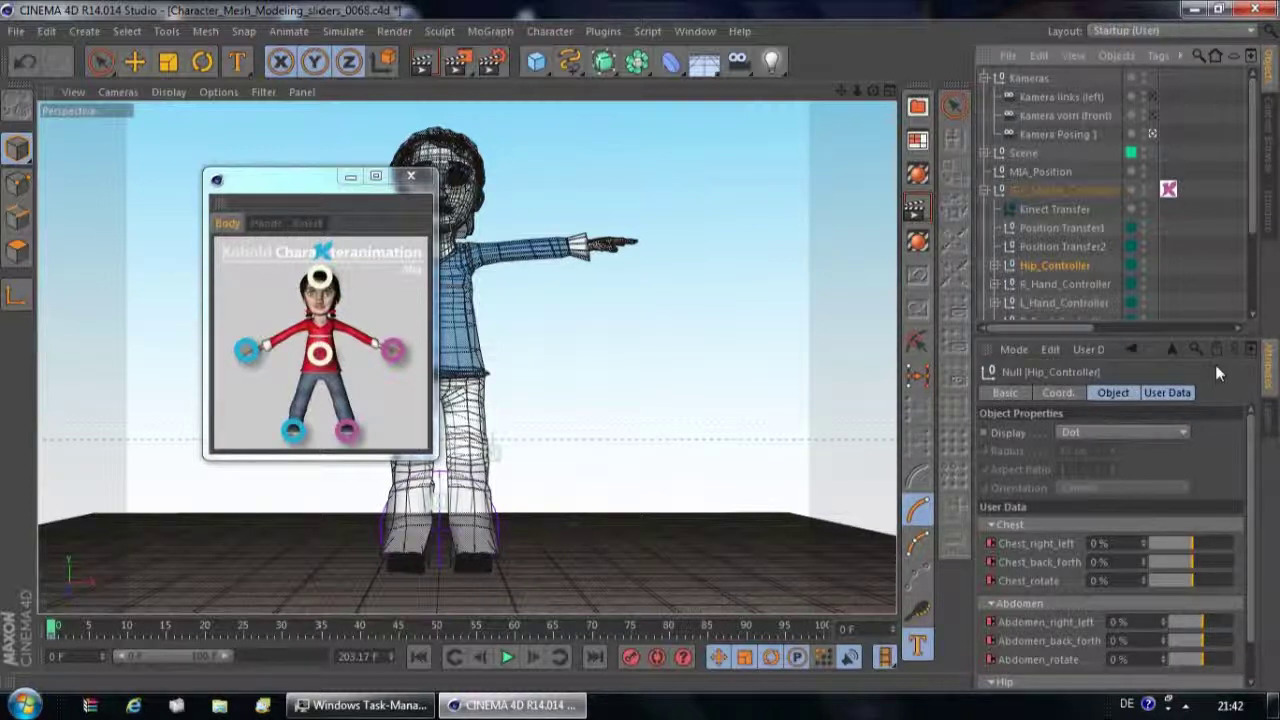
click(1178, 394)
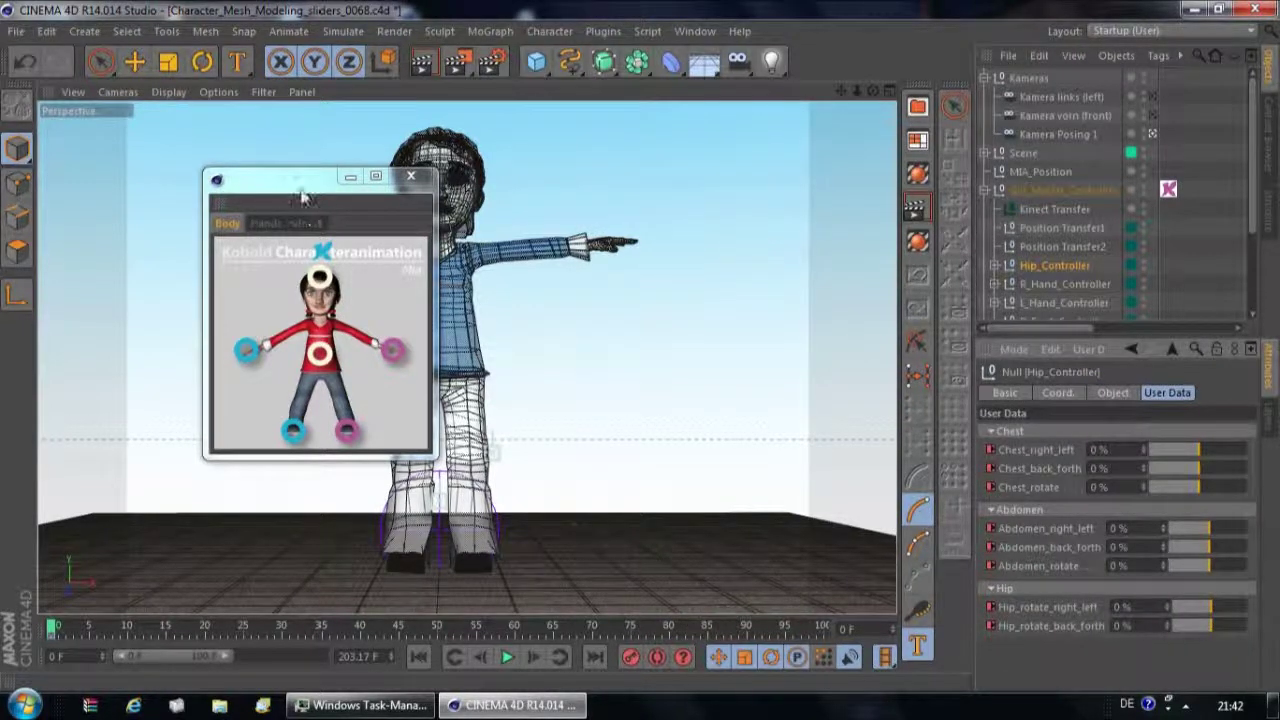
drag(305, 197, 171, 170)
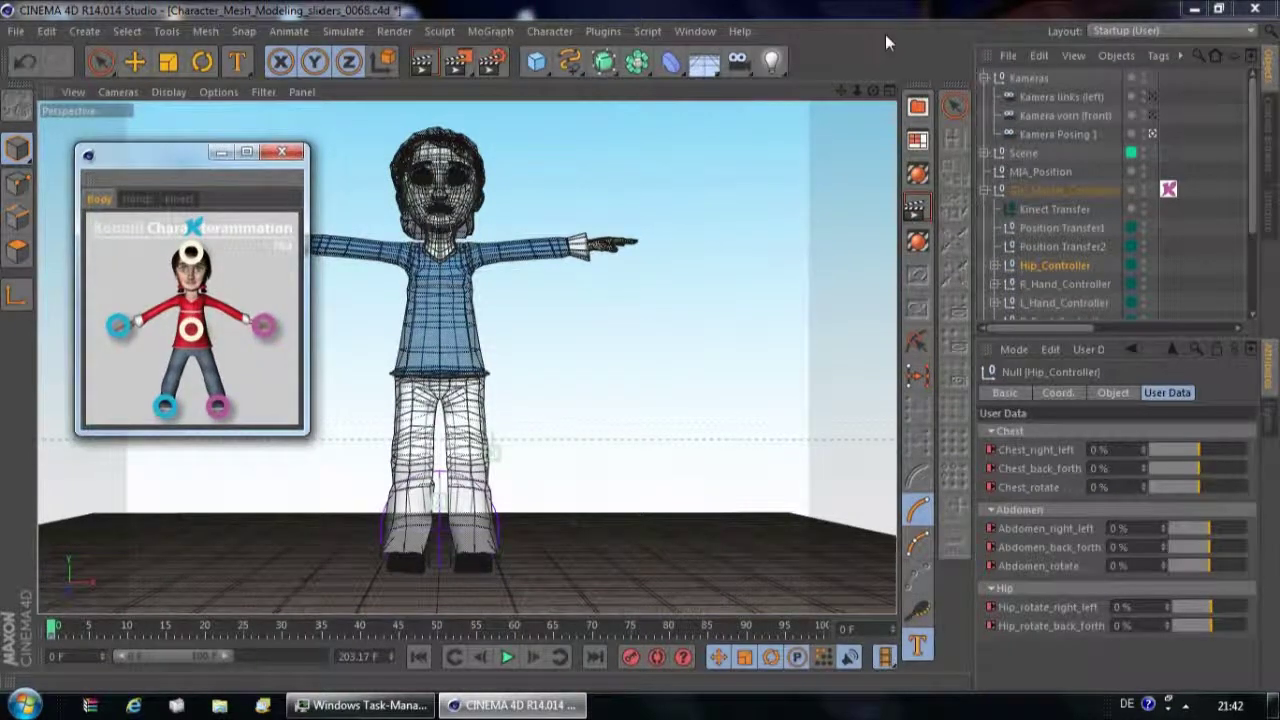
drag(873, 90, 871, 210)
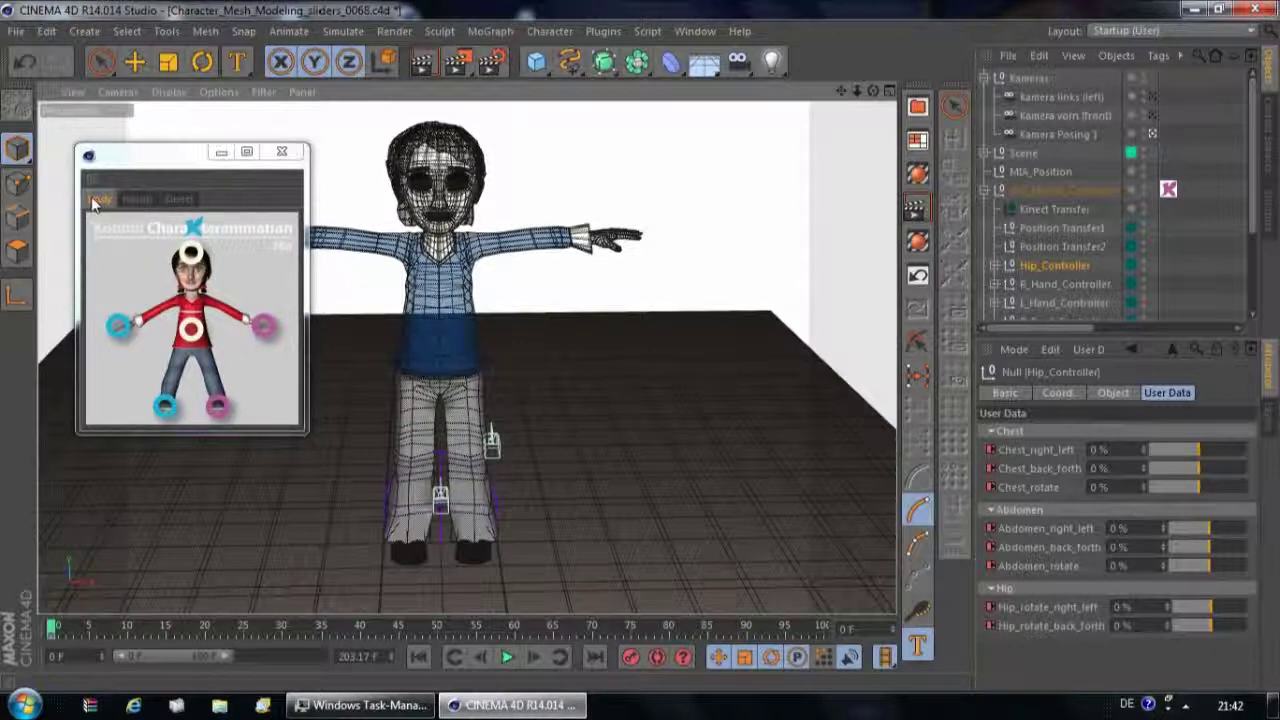
- Browse the picker's Hands and Kinect pages, then return to the Body page
click(136, 199)
click(180, 200)
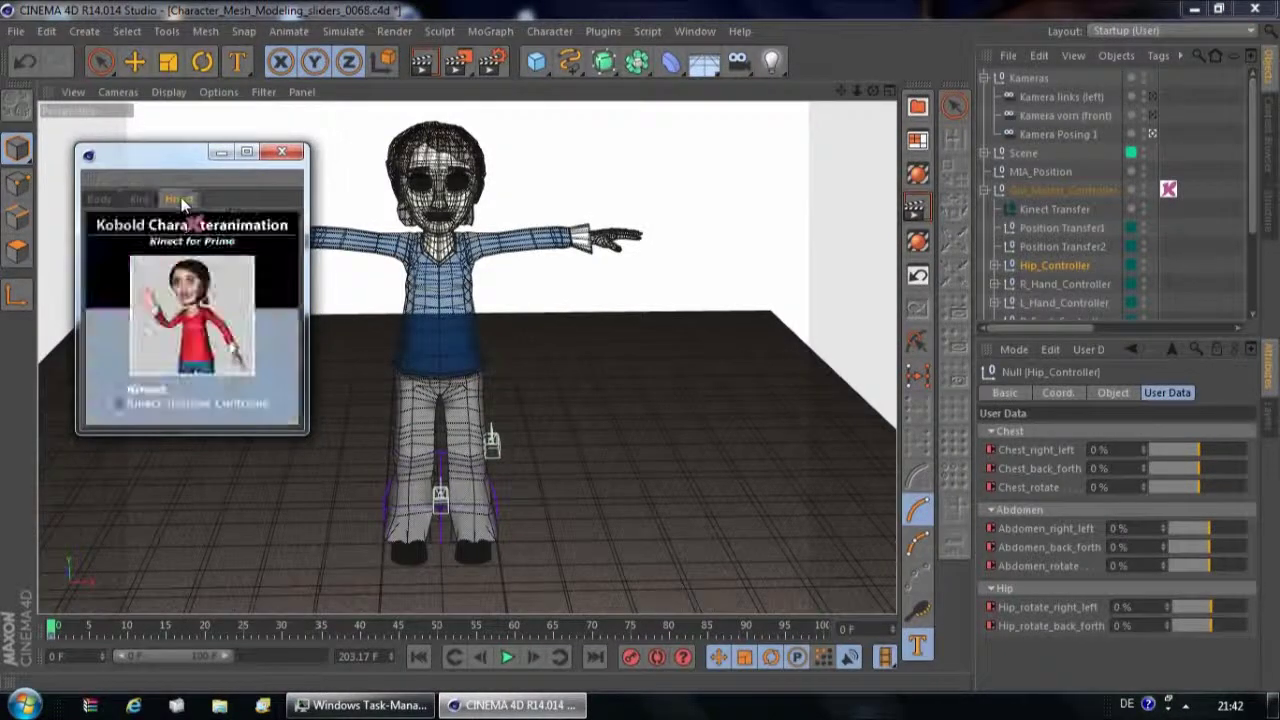
click(100, 199)
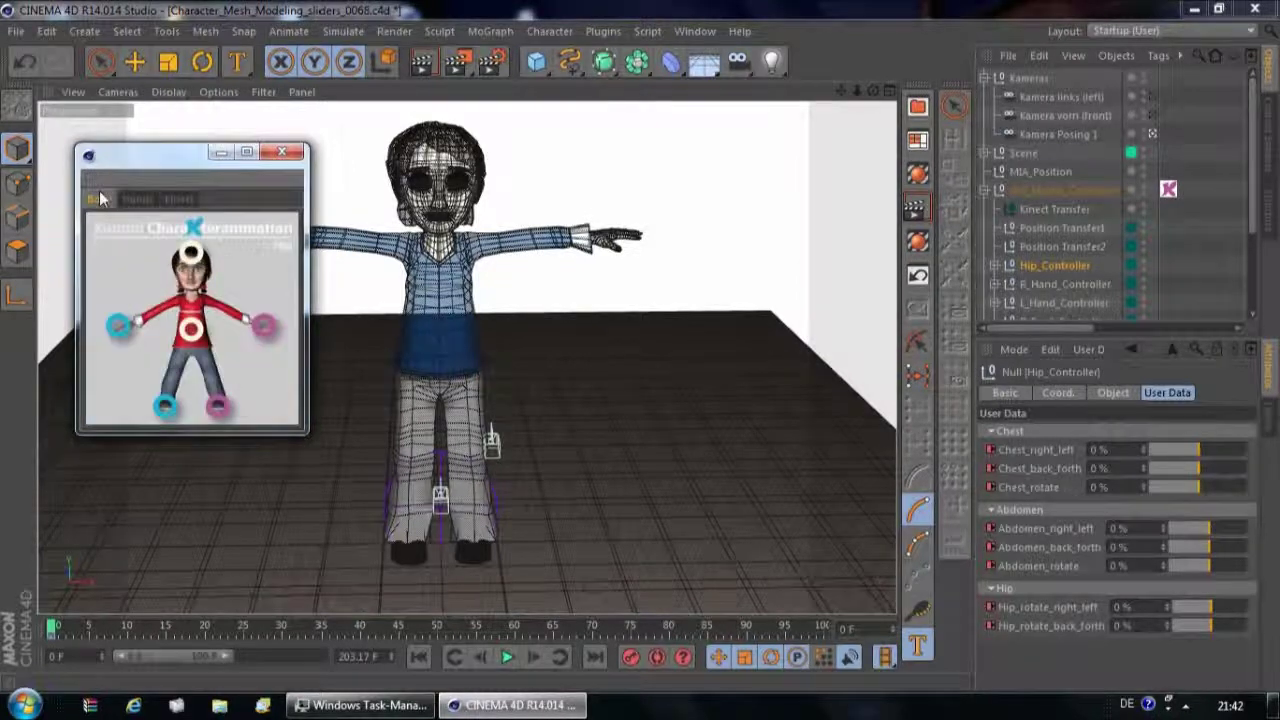
- Close Editing Room MIA and reopen the picker from the KCA - Mia for Prime tag
click(284, 157)
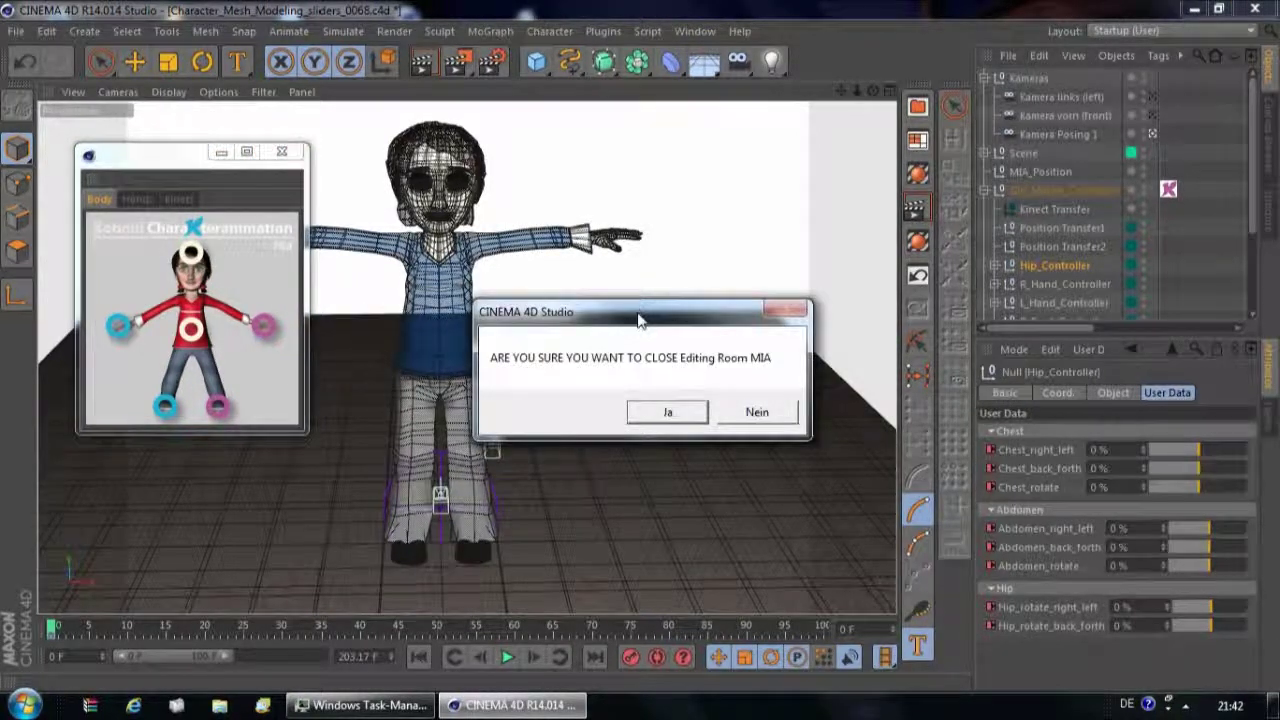
click(672, 413)
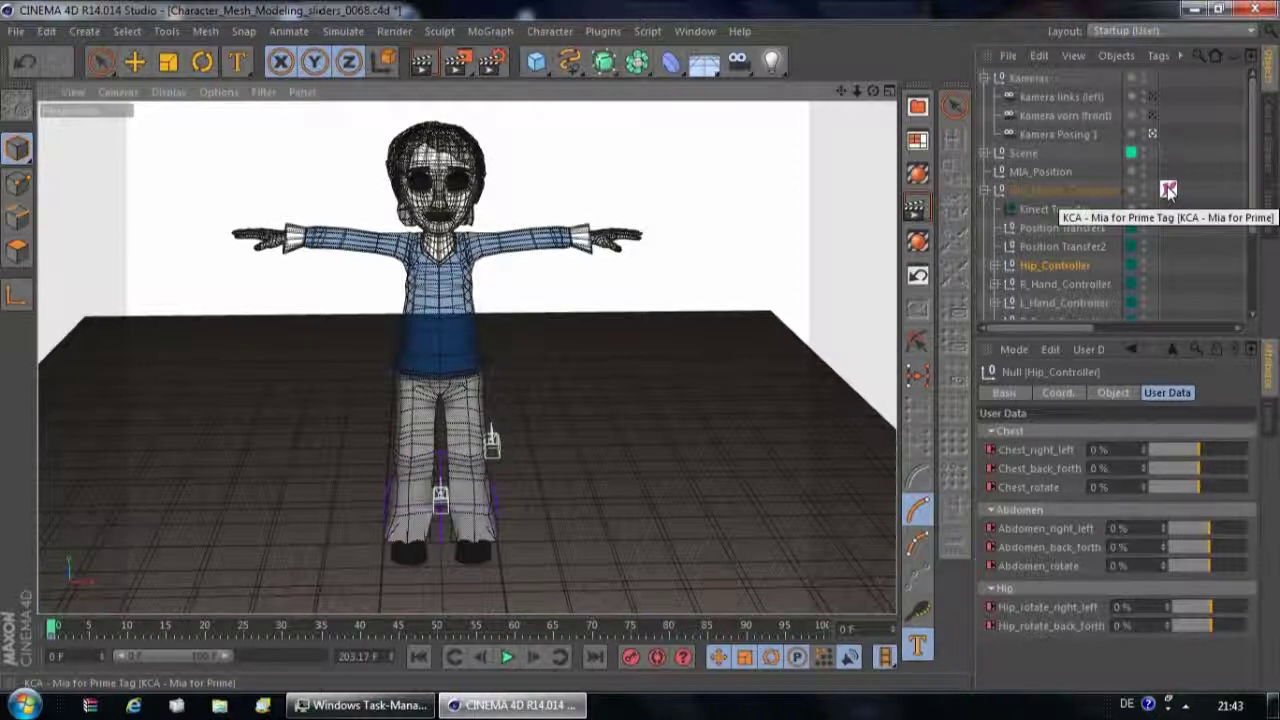
click(1168, 190)
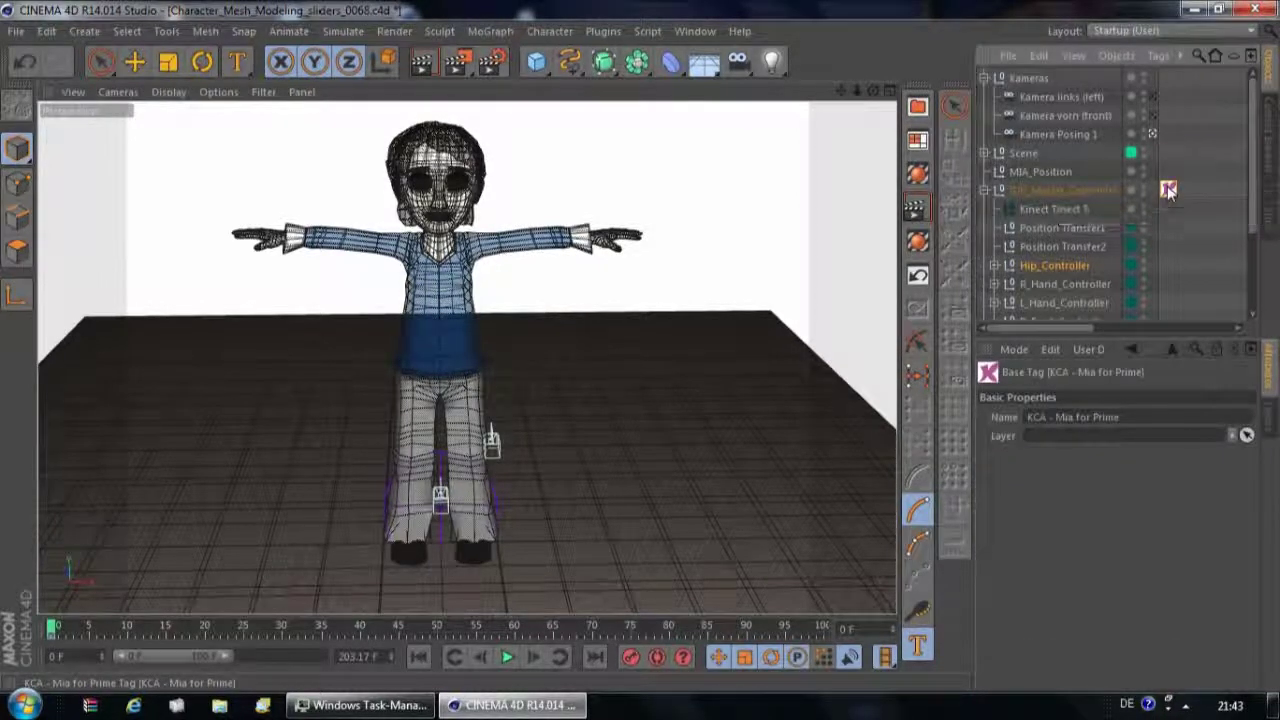
double_click(1168, 190)
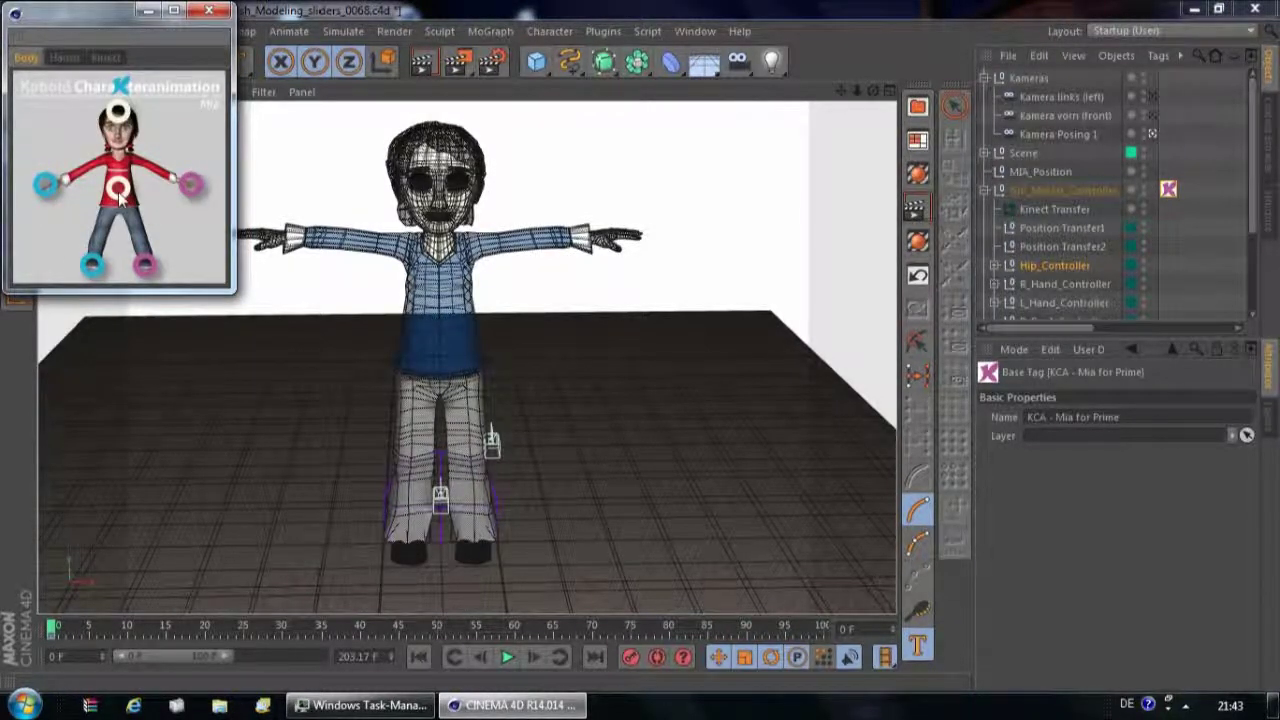
- Select the chest, hip and head controllers, ending on the right hand controller's sliders
click(118, 197)
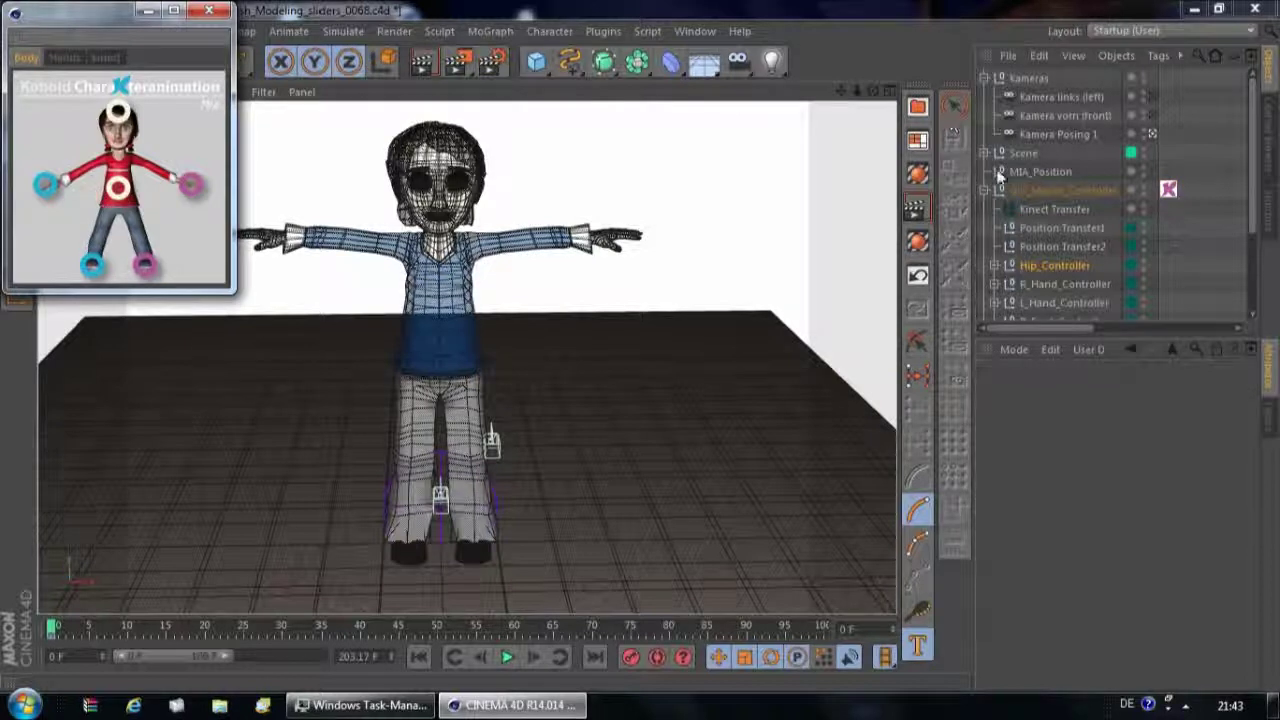
click(1047, 263)
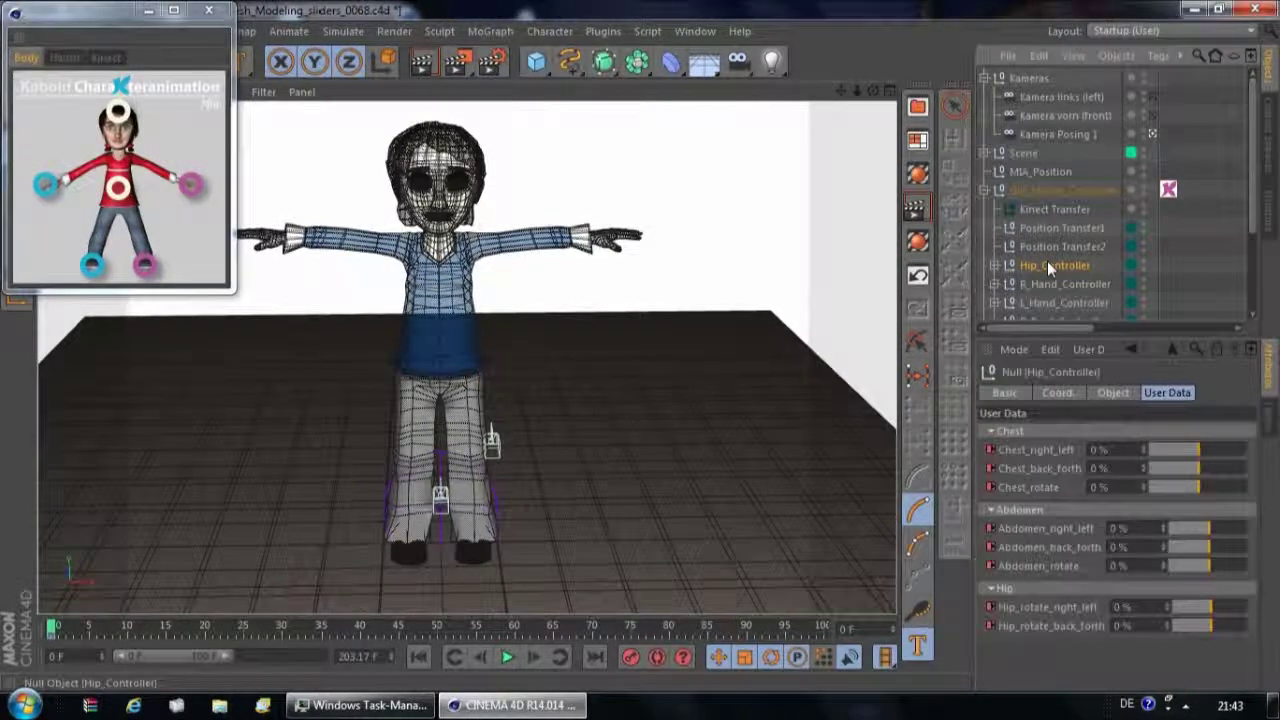
click(120, 118)
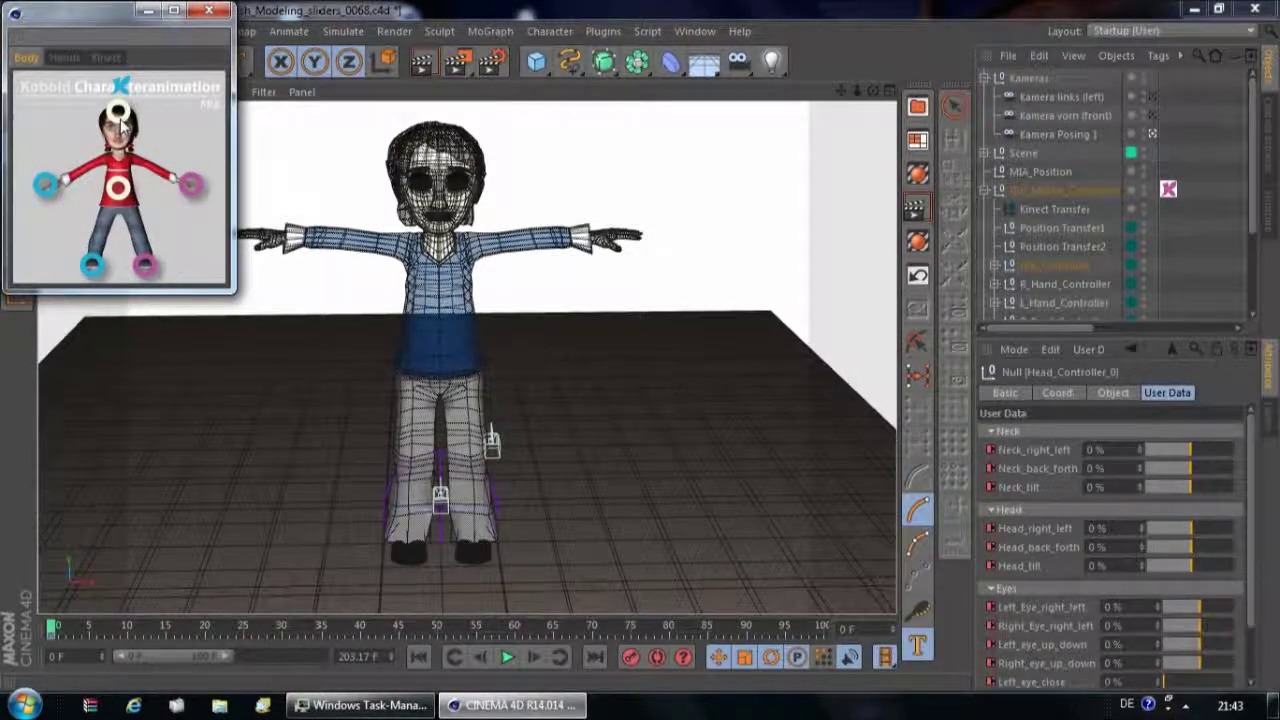
click(42, 188)
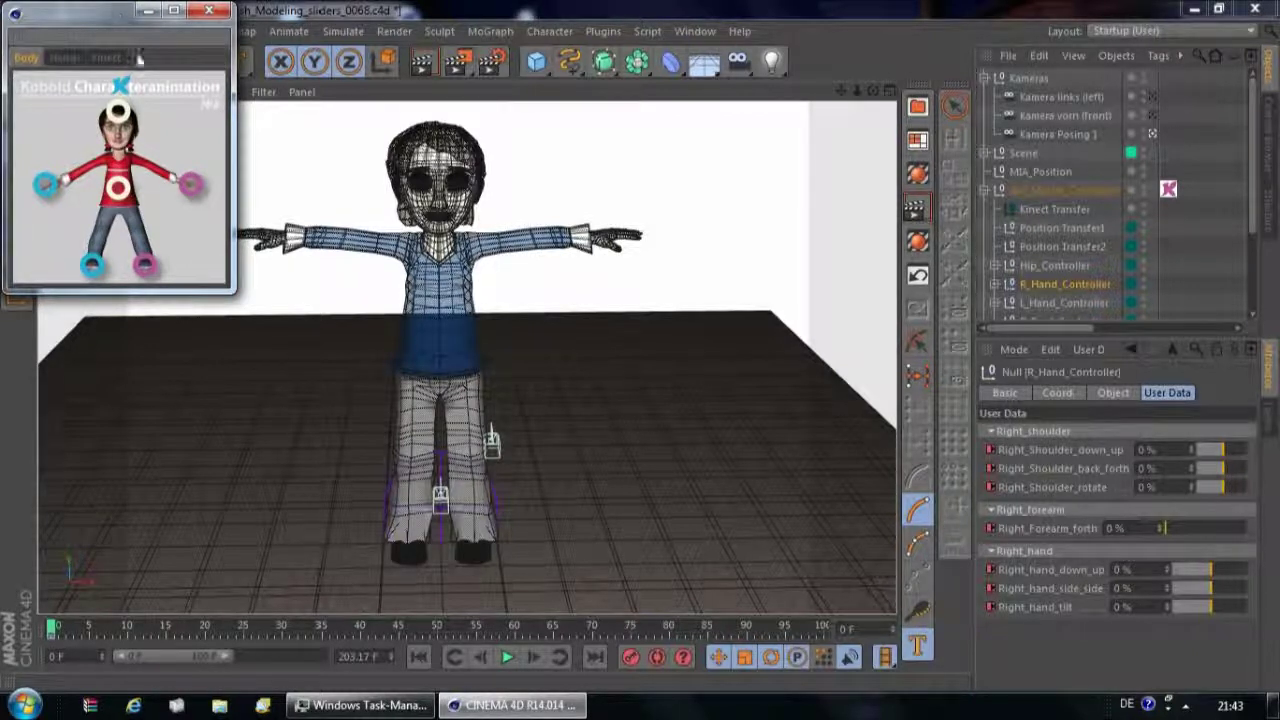
drag(112, 10, 187, 170)
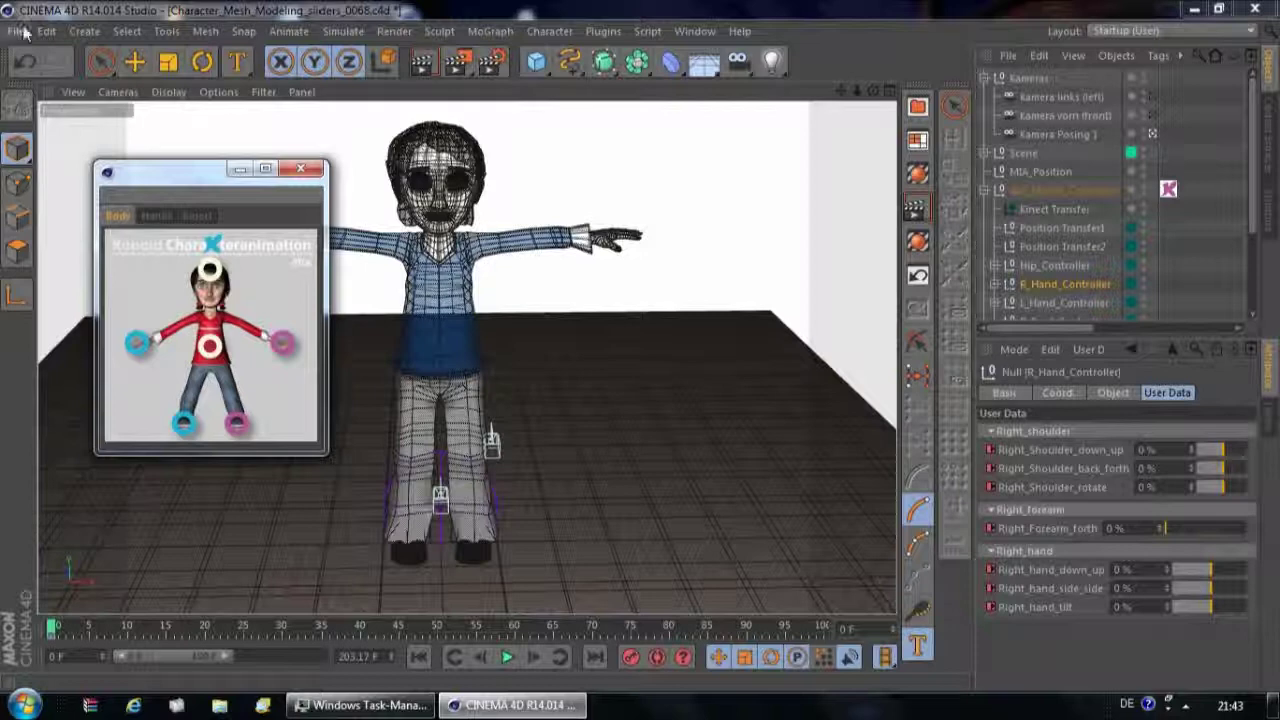
click(16, 31)
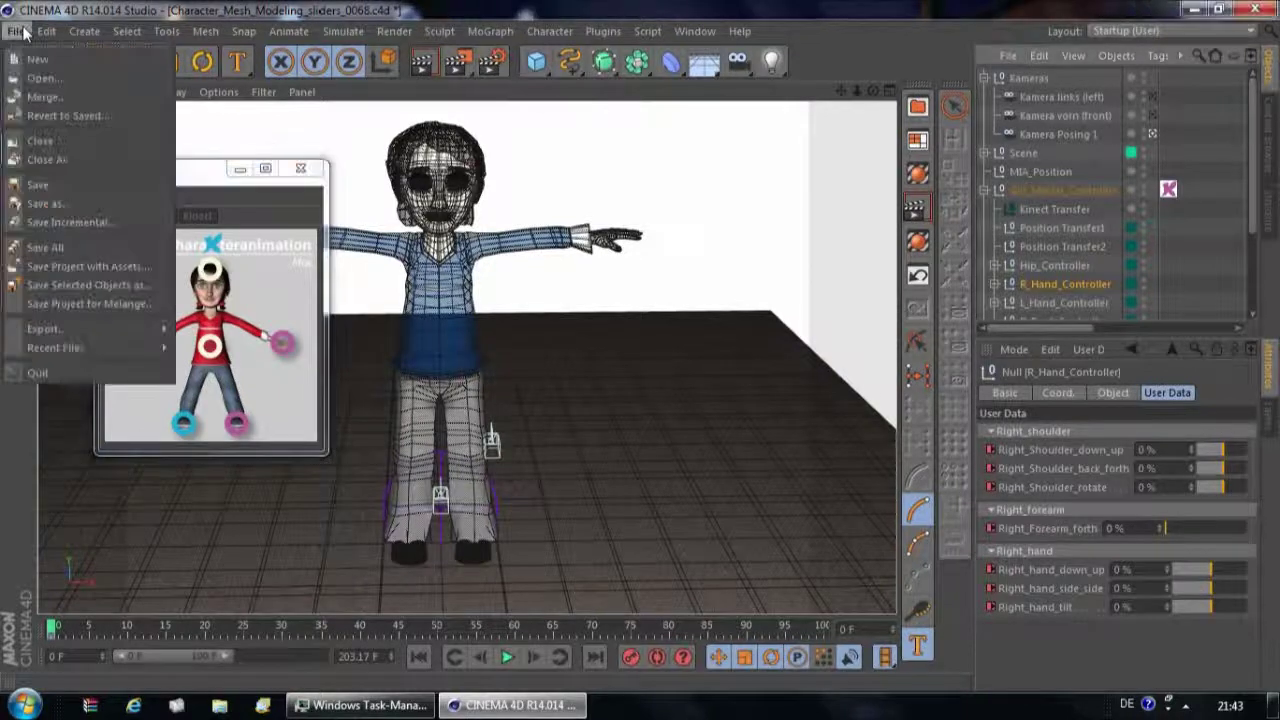
- Merge X14_KCA_Kinect_Quickstart_Tutorial1 from the MIA Recordings folder into the scene
click(38, 100)
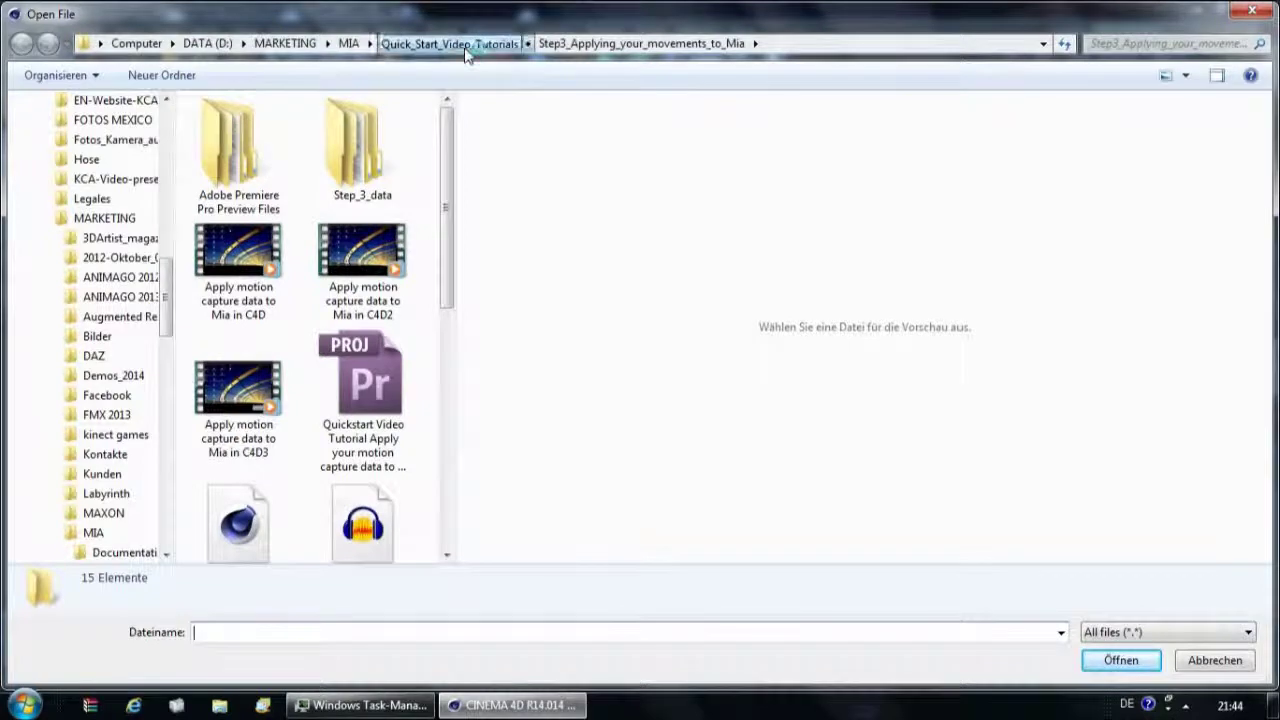
click(466, 45)
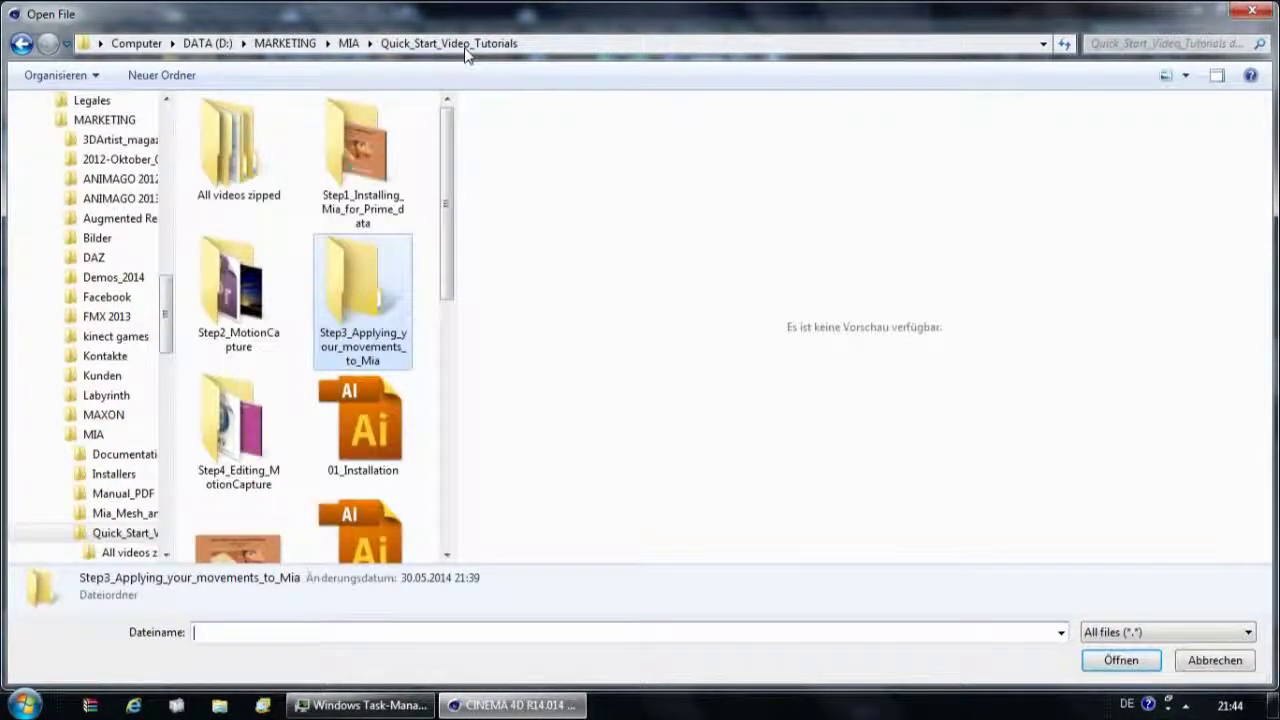
click(345, 44)
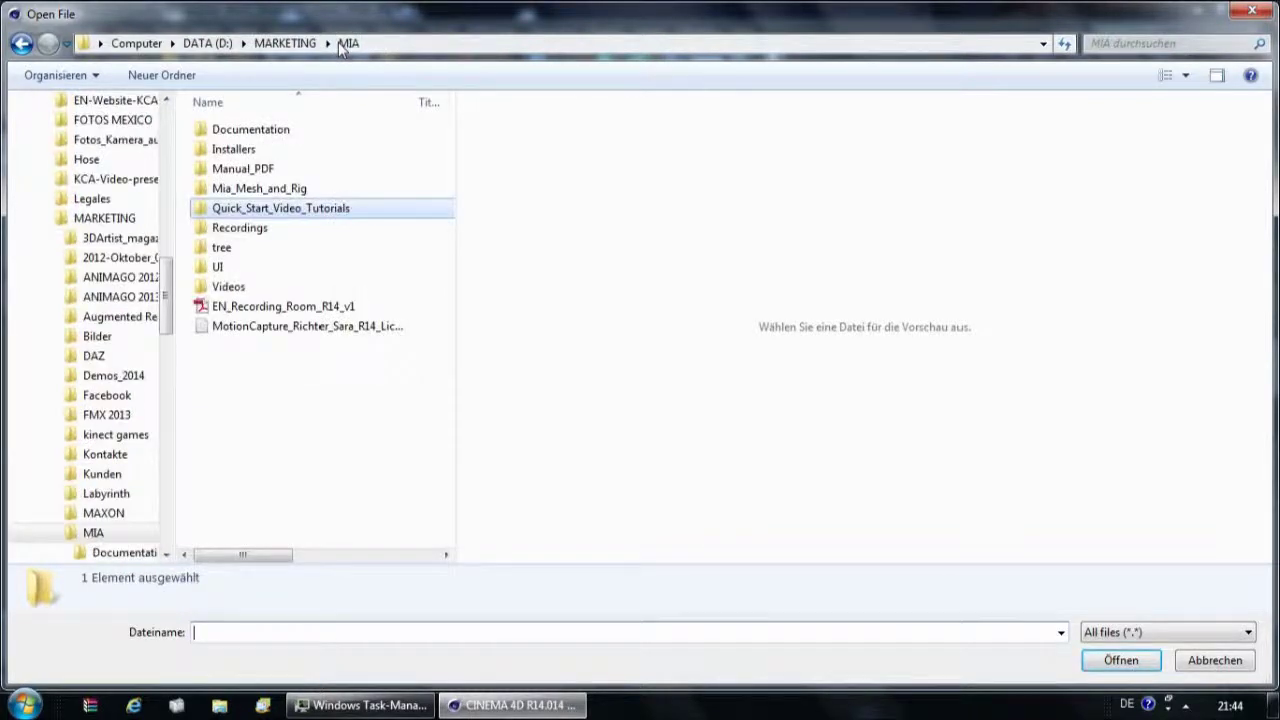
double_click(249, 230)
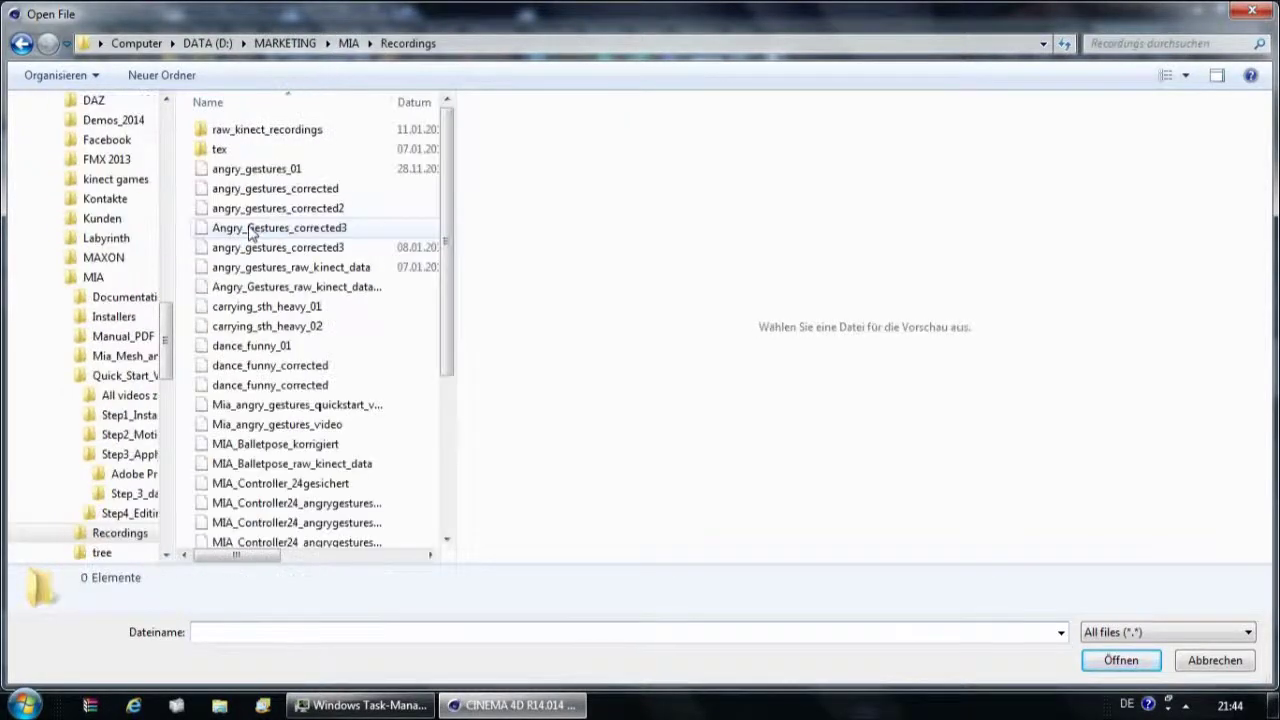
scroll(452, 236, down, 5)
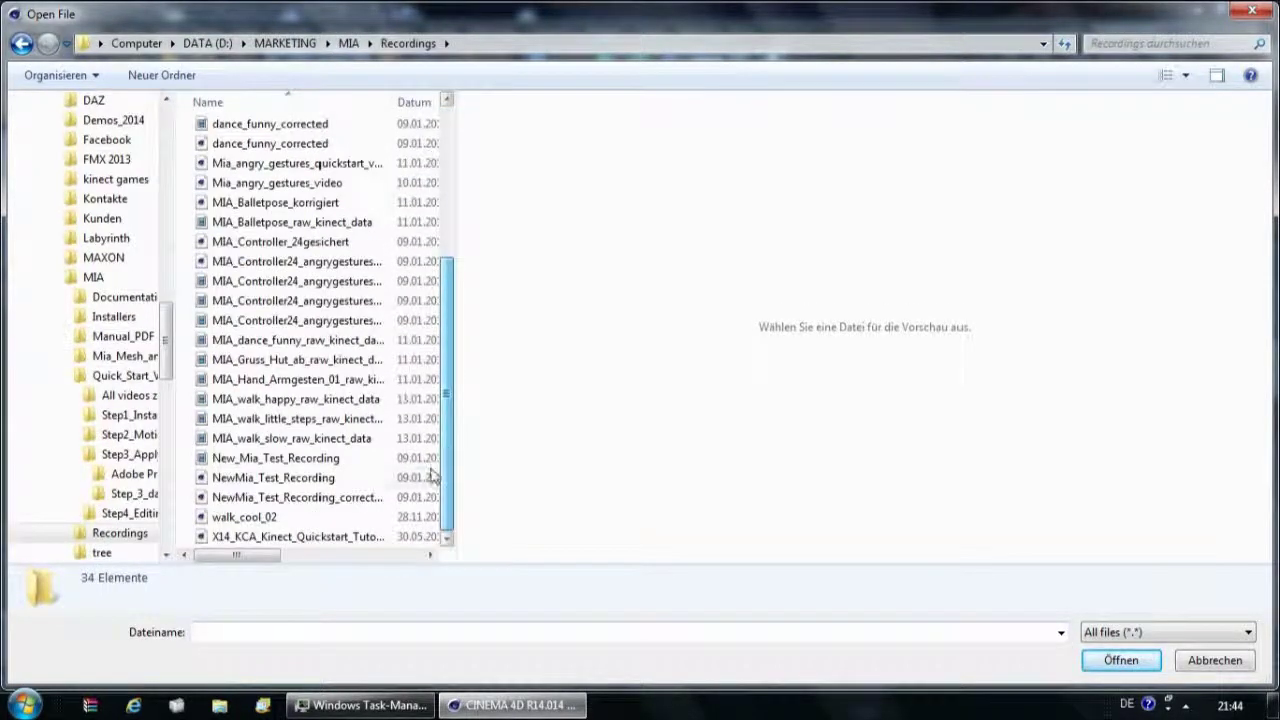
click(276, 538)
double_click(274, 538)
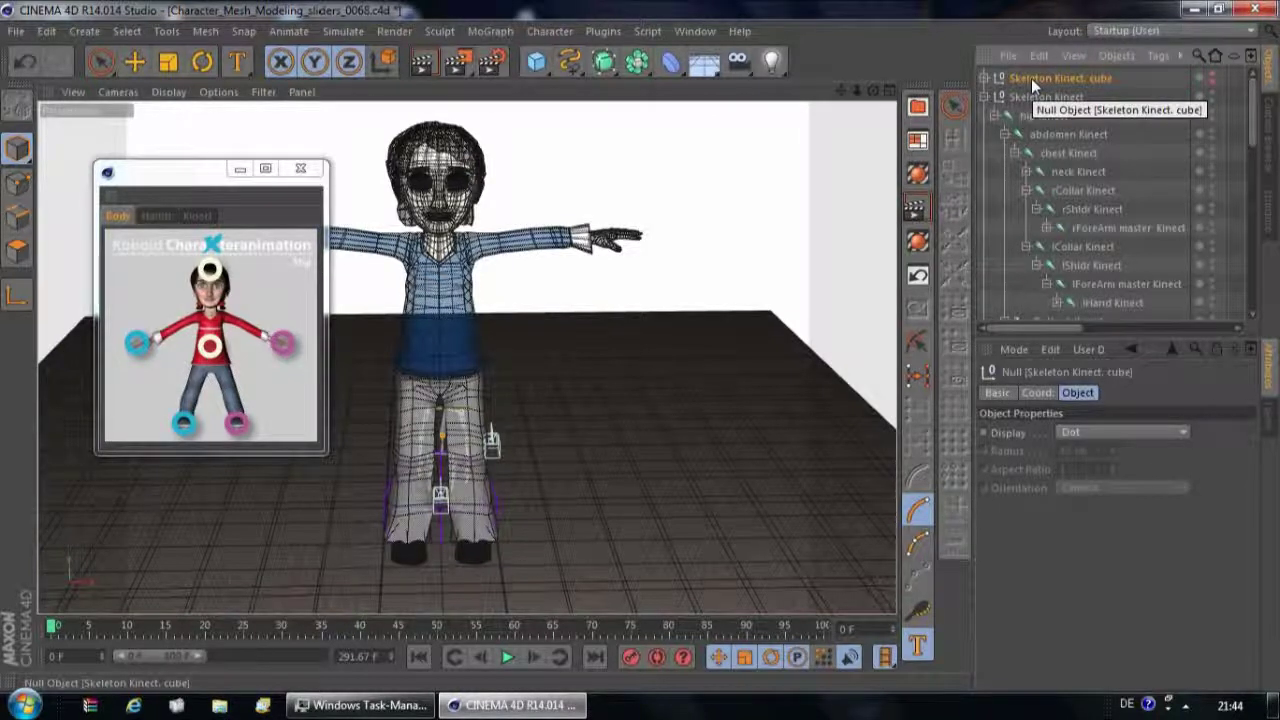
- Delete the extra Skeleton Kinect cube null and select the Skeleton Kinect null
key(Delete)
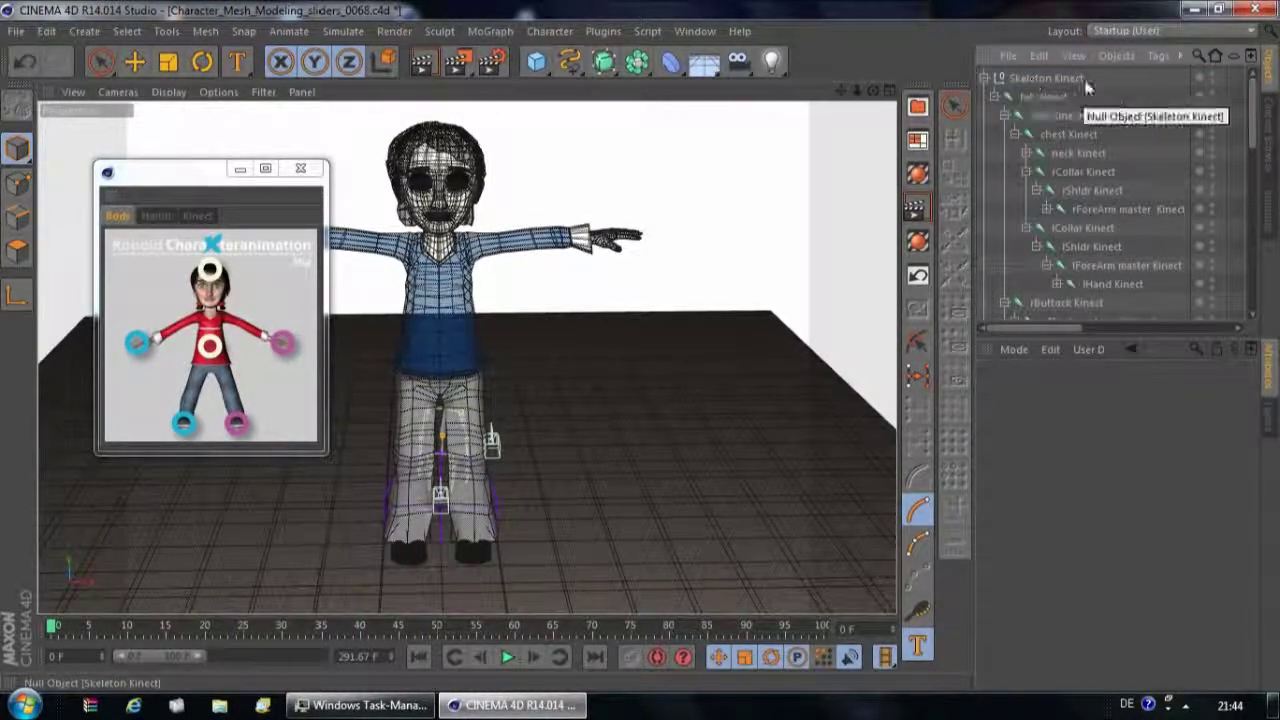
click(1027, 78)
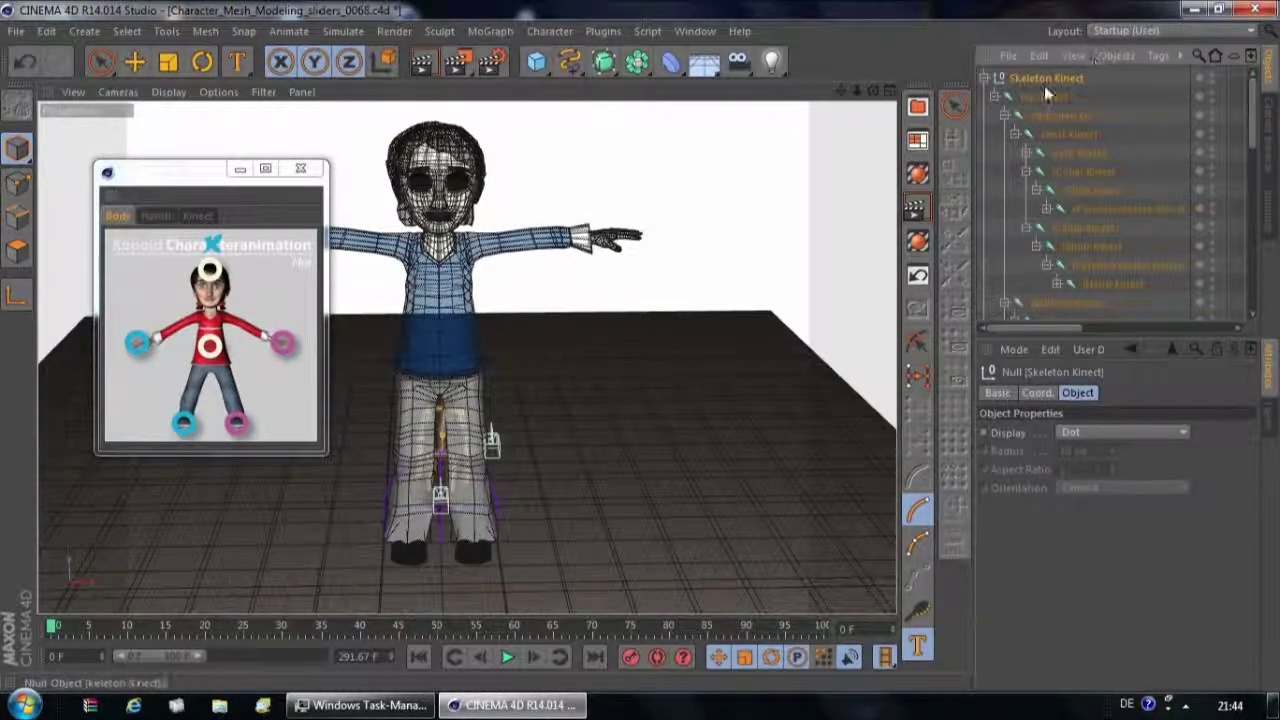
click(1010, 57)
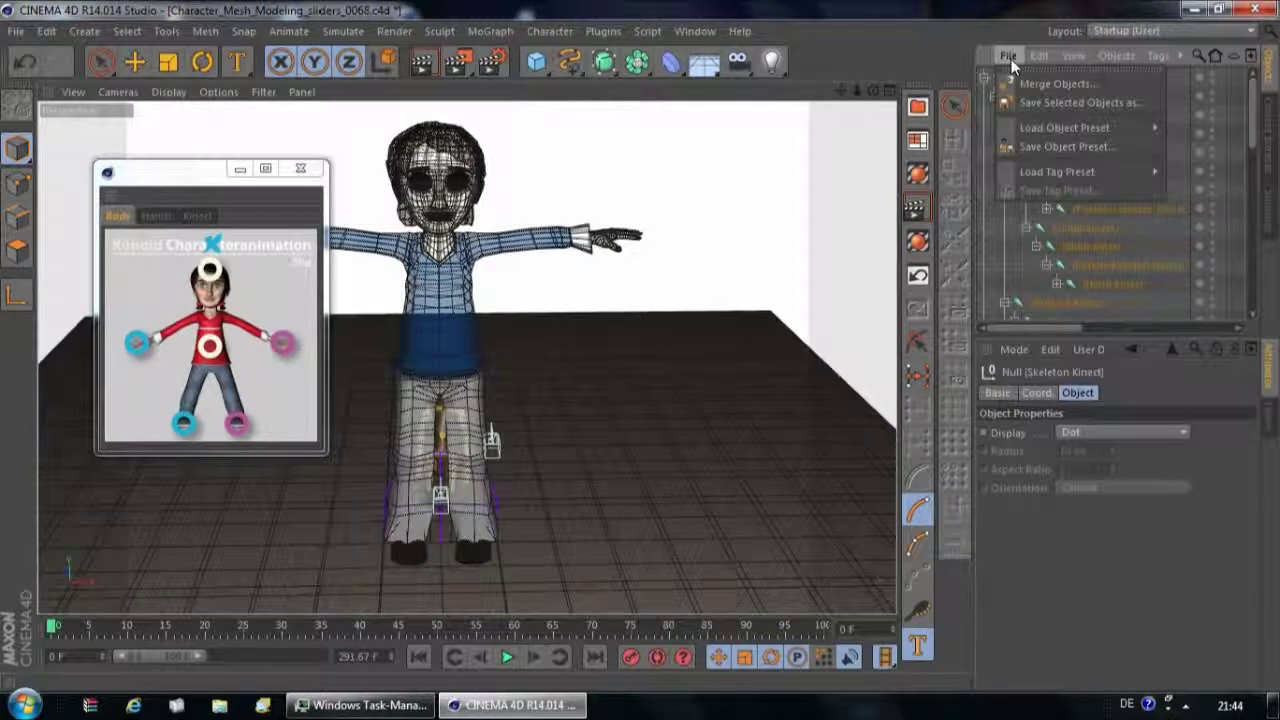
- Select all Skeleton Kinect children, add suffix _quickstartTutorial with the Naming Tool, then select hip Kinect
click(1039, 56)
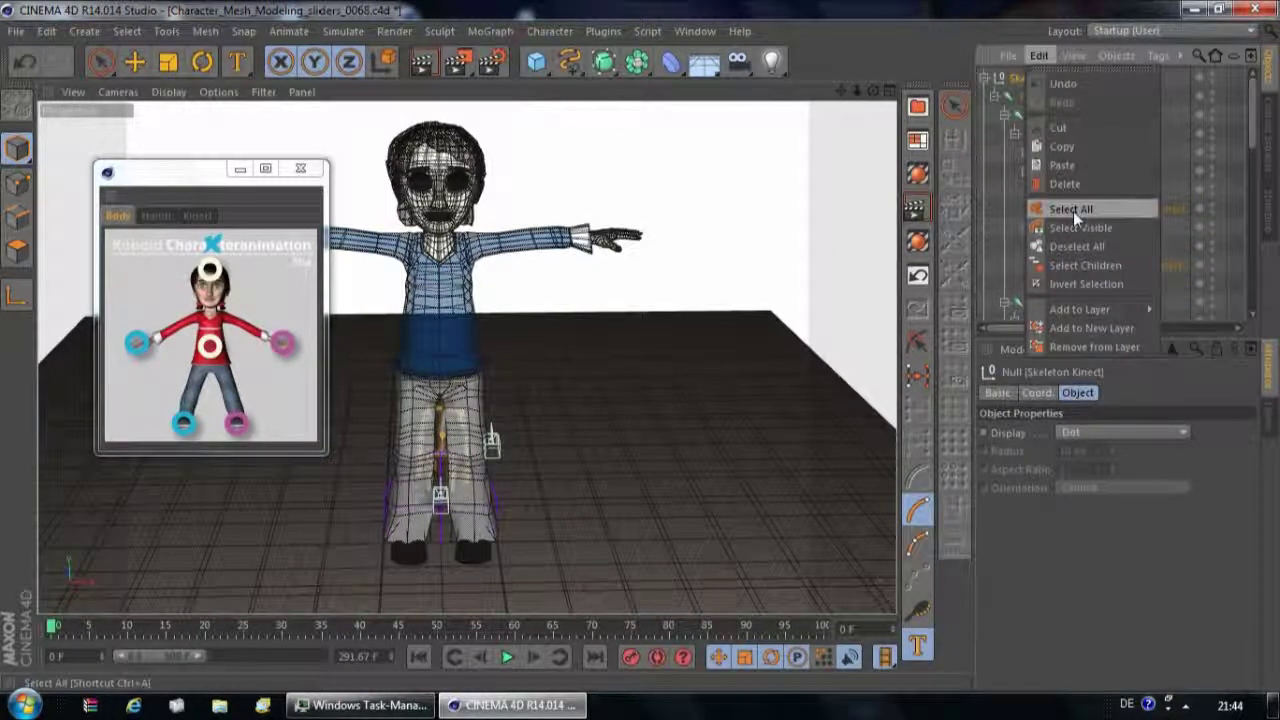
click(1080, 266)
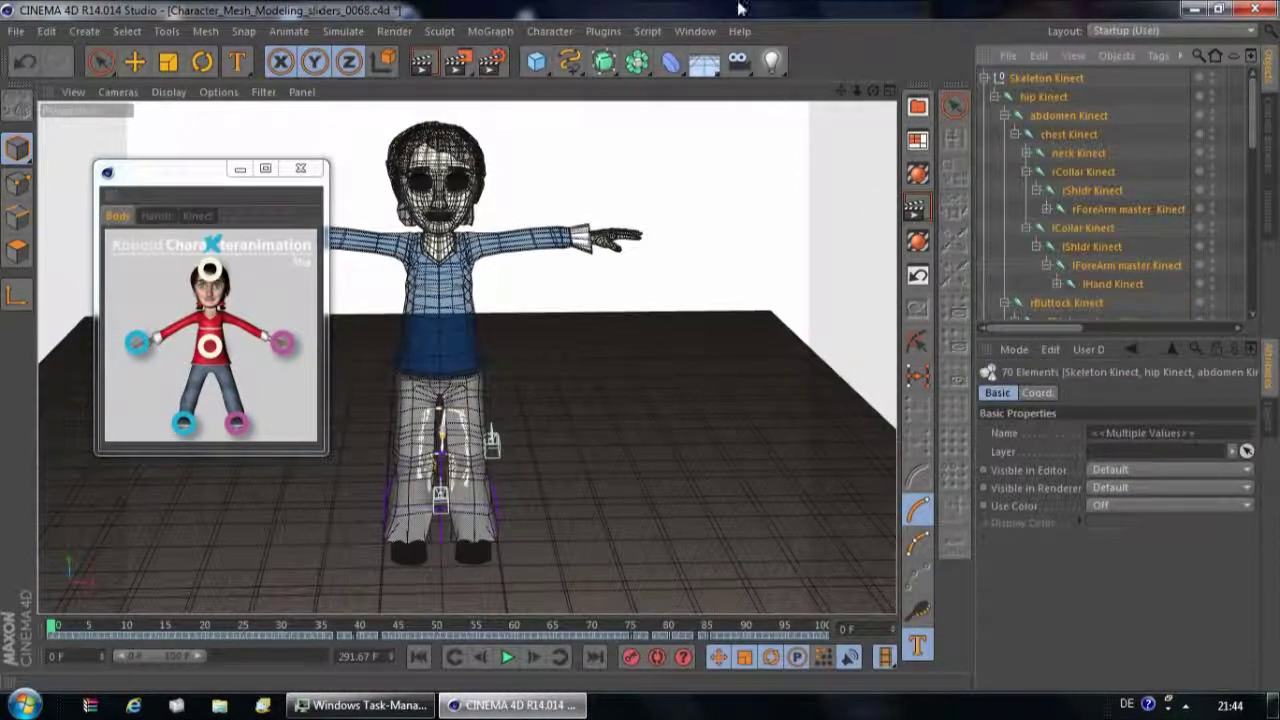
click(165, 31)
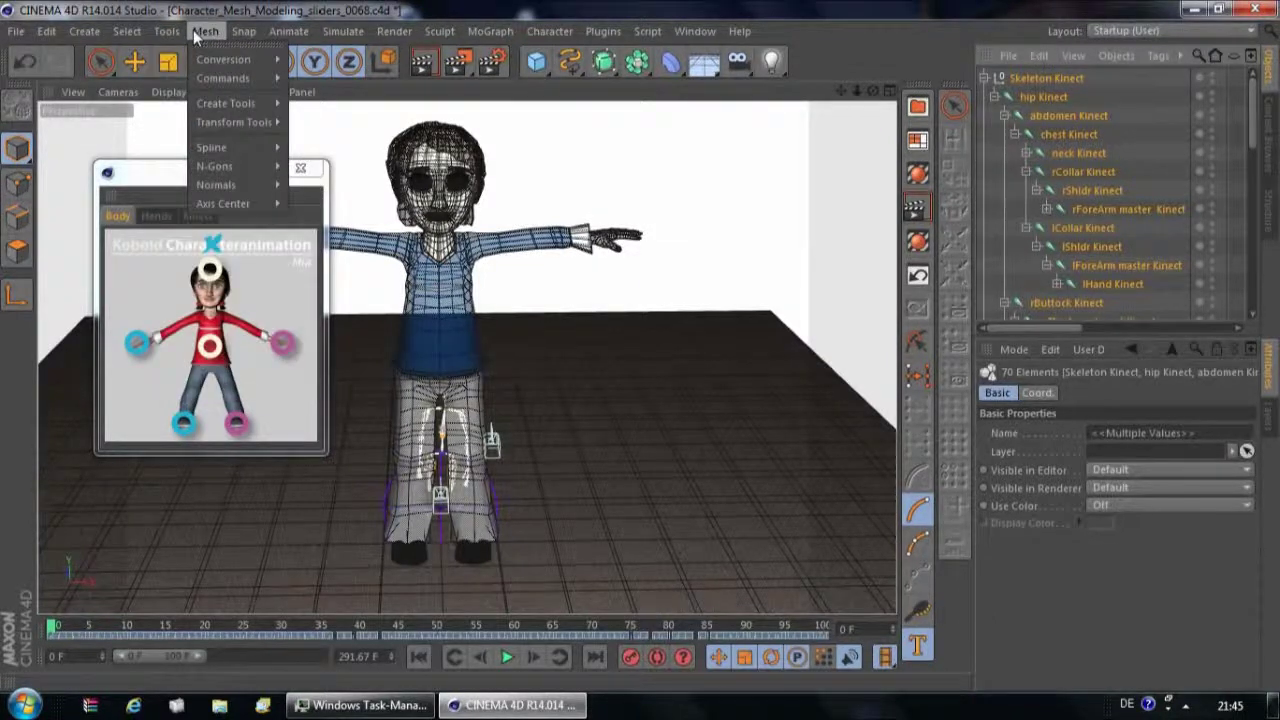
click(185, 121)
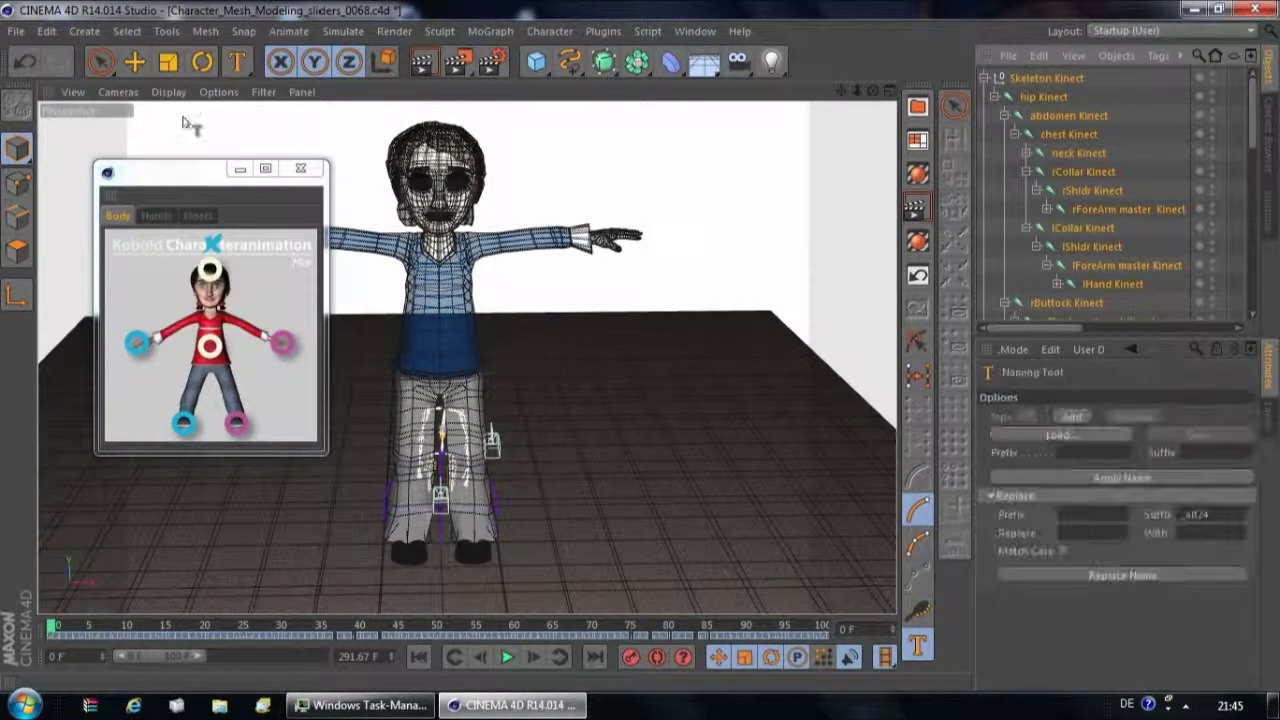
double_click(1199, 514)
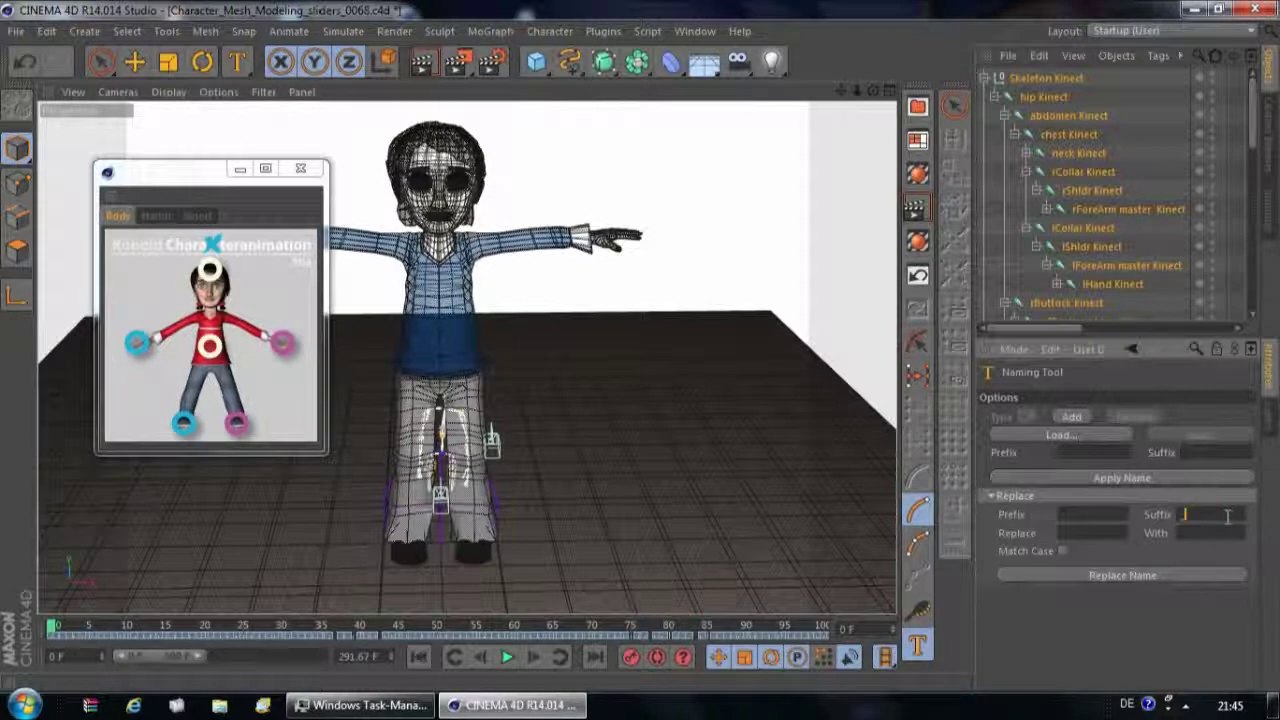
text(_quicksl)
text(artTool)
text(rial)
click(1181, 577)
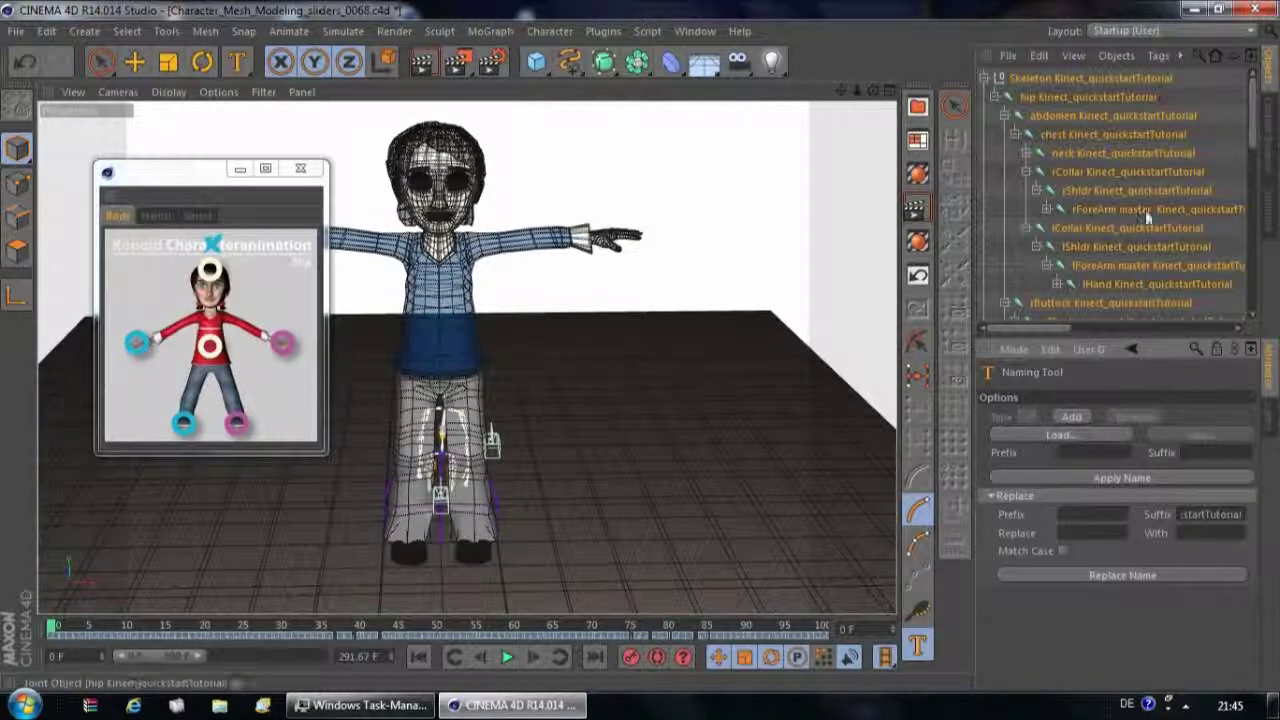
click(994, 97)
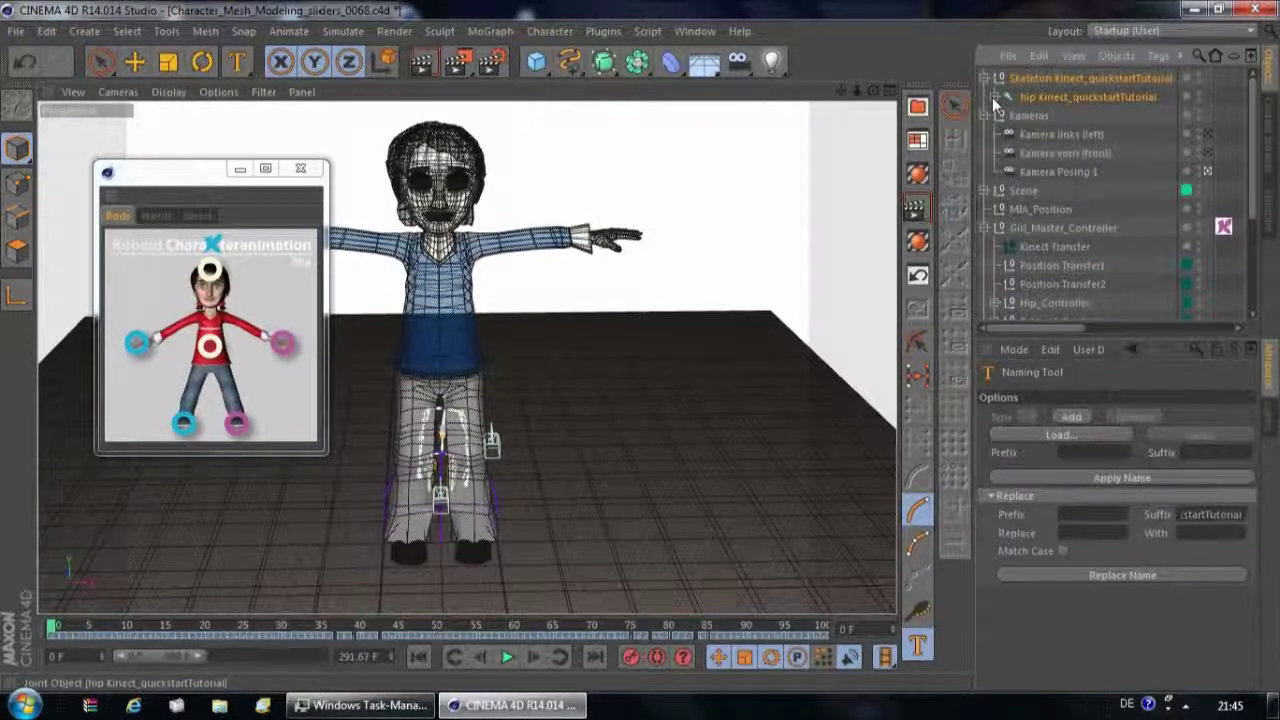
click(1086, 97)
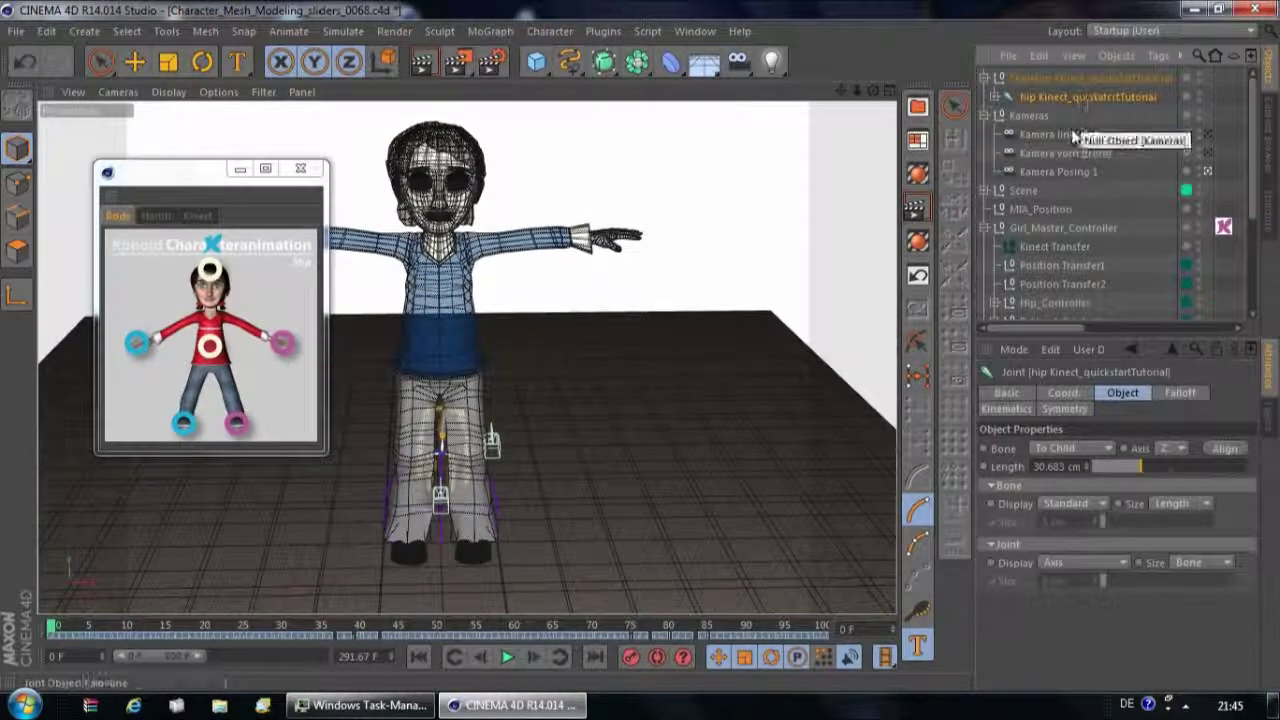
- Link hip Kinect_quickstartTutorial into Kinect Transfer and briefly play the motion capture
click(1042, 245)
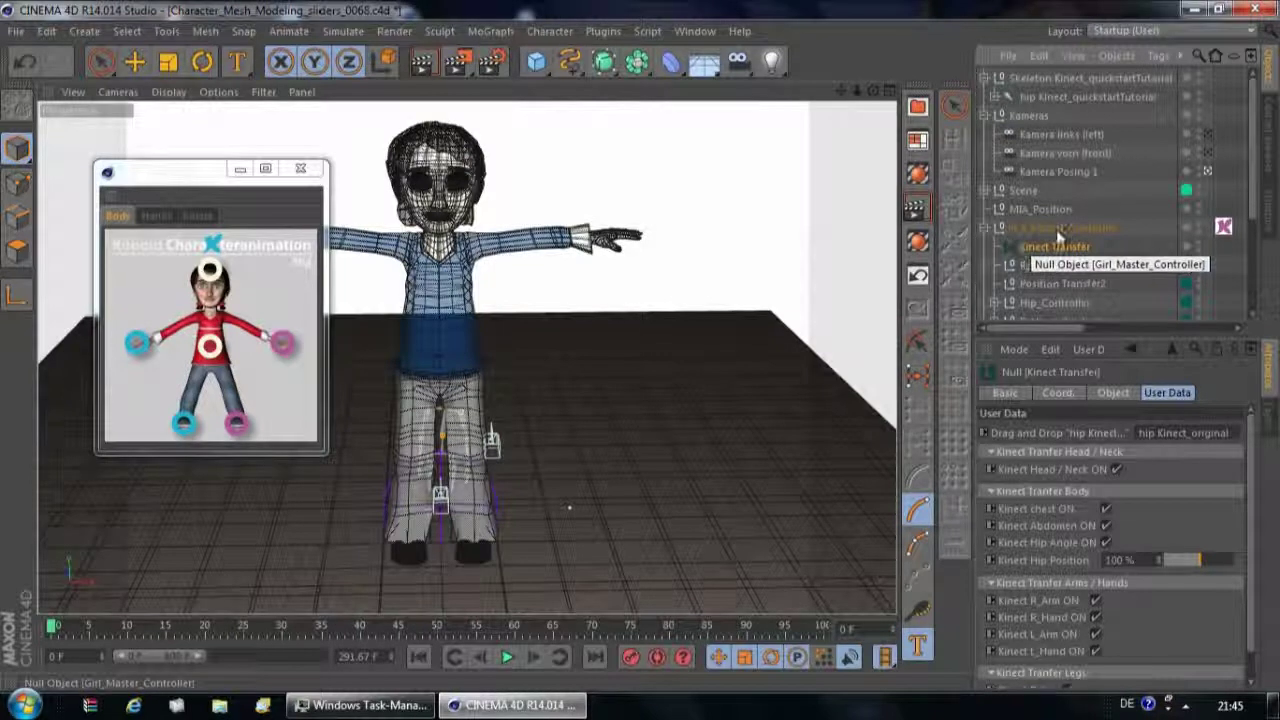
click(198, 216)
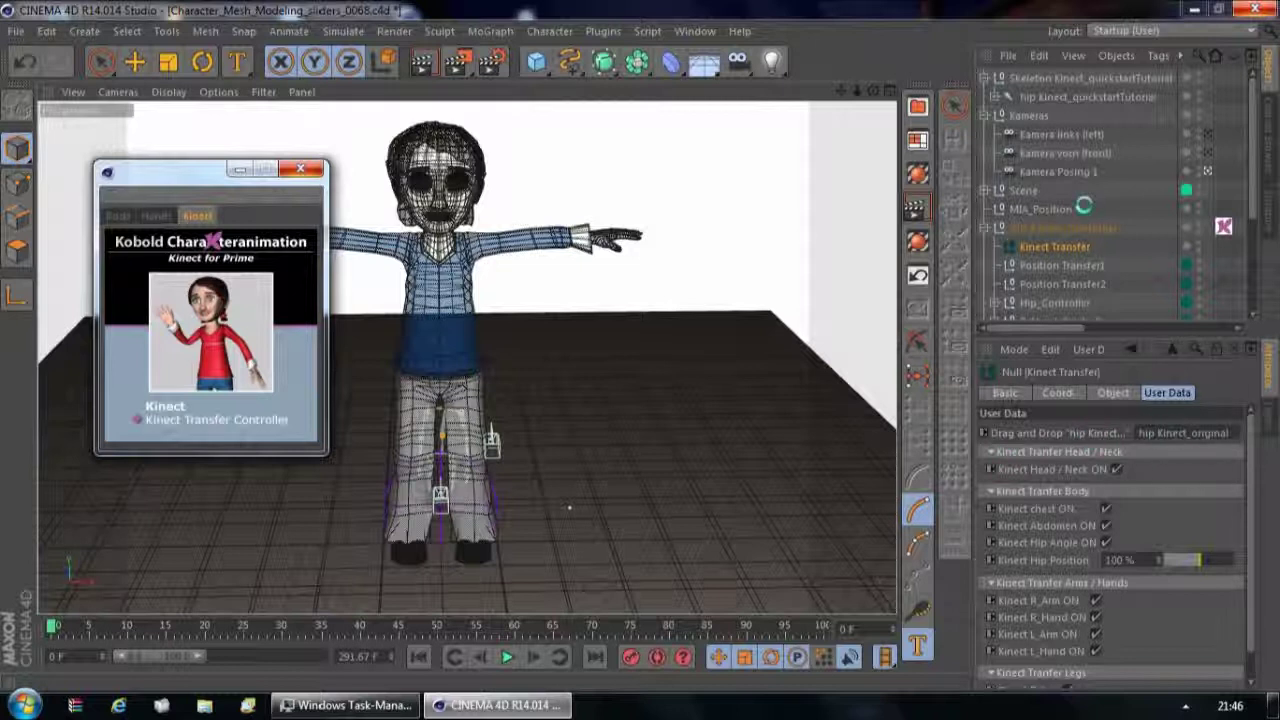
drag(1055, 100, 1162, 432)
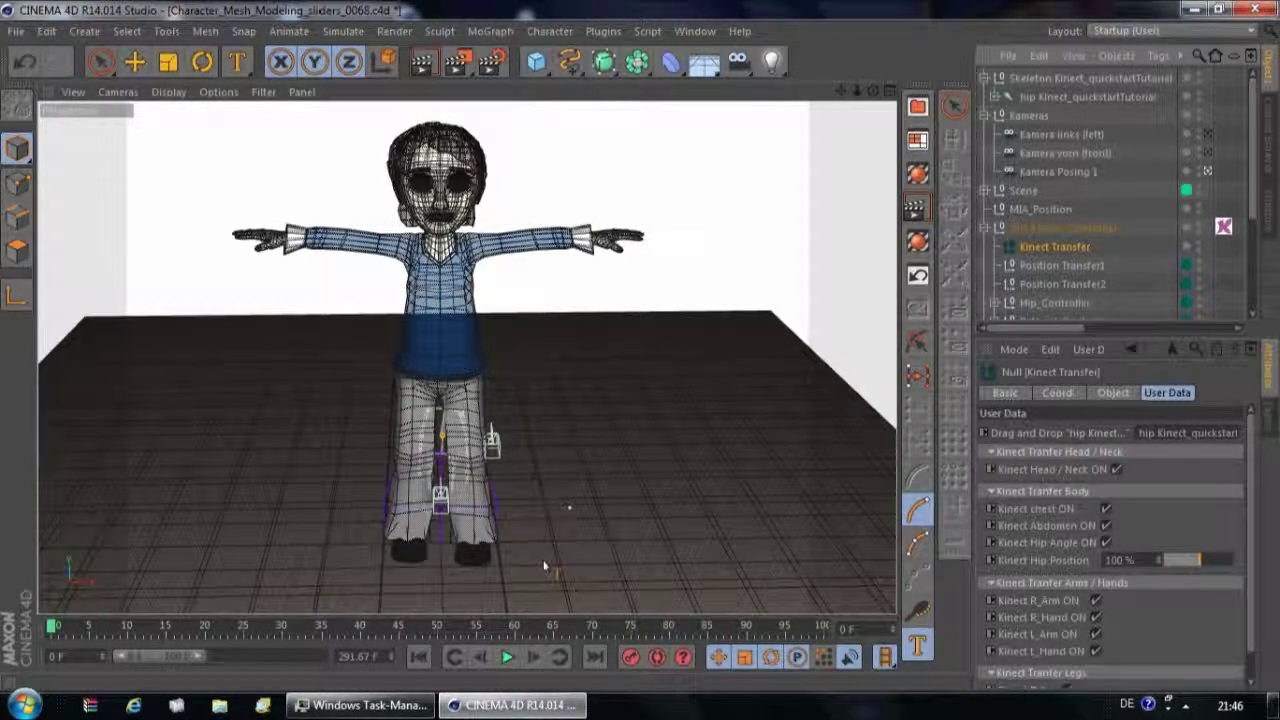
click(510, 655)
click(510, 655)
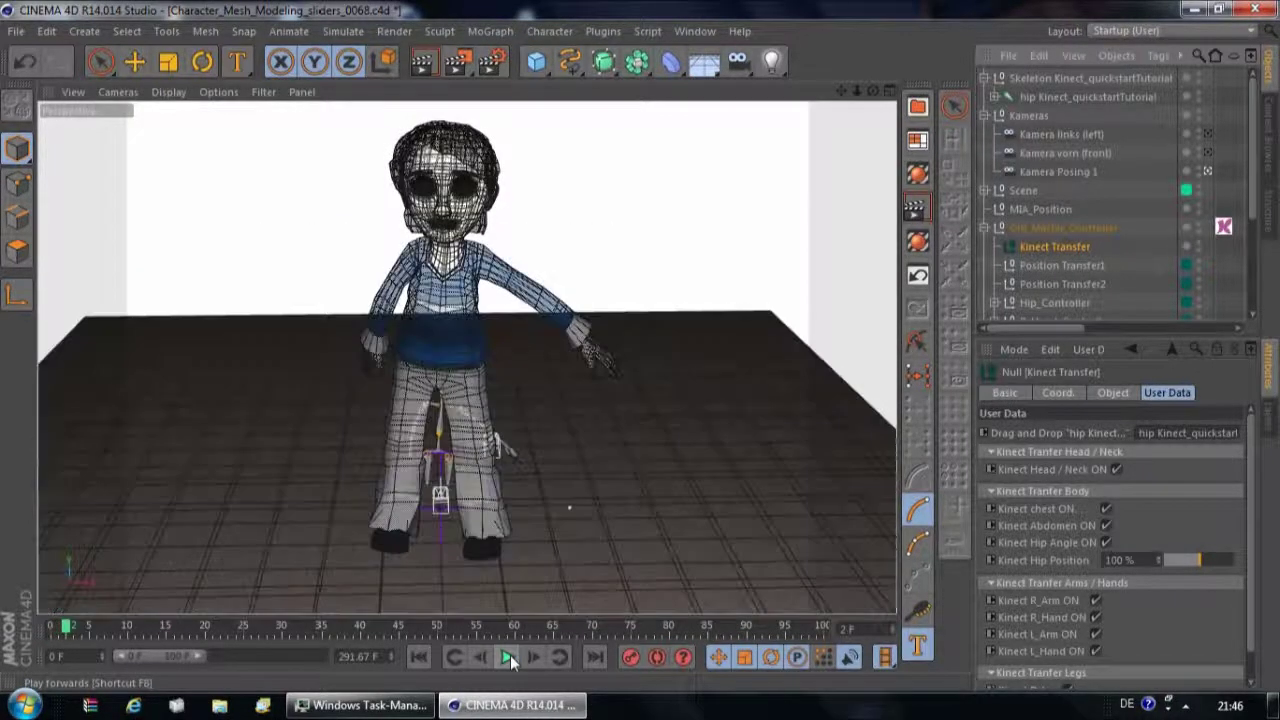
- Step the animation forward one frame at a time until reaching frame 61
click(531, 658)
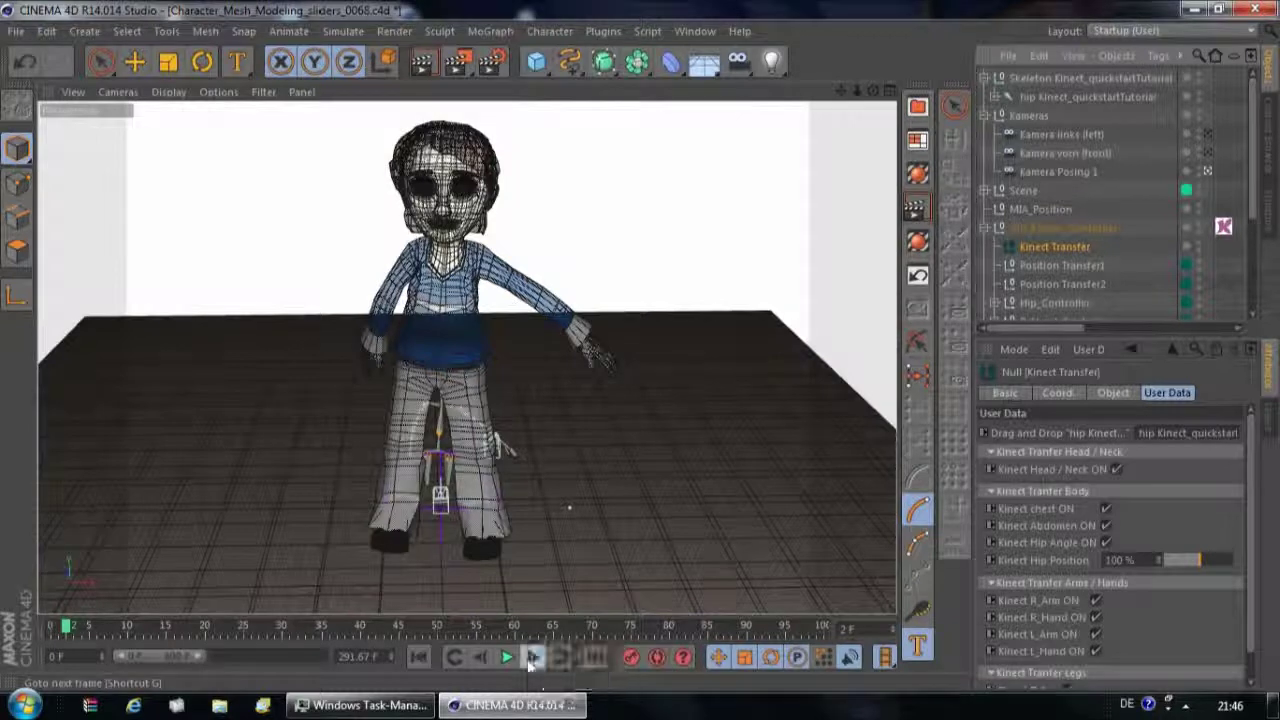
click(531, 658)
click(531, 658)
click(531, 658)
click(531, 659)
click(531, 659)
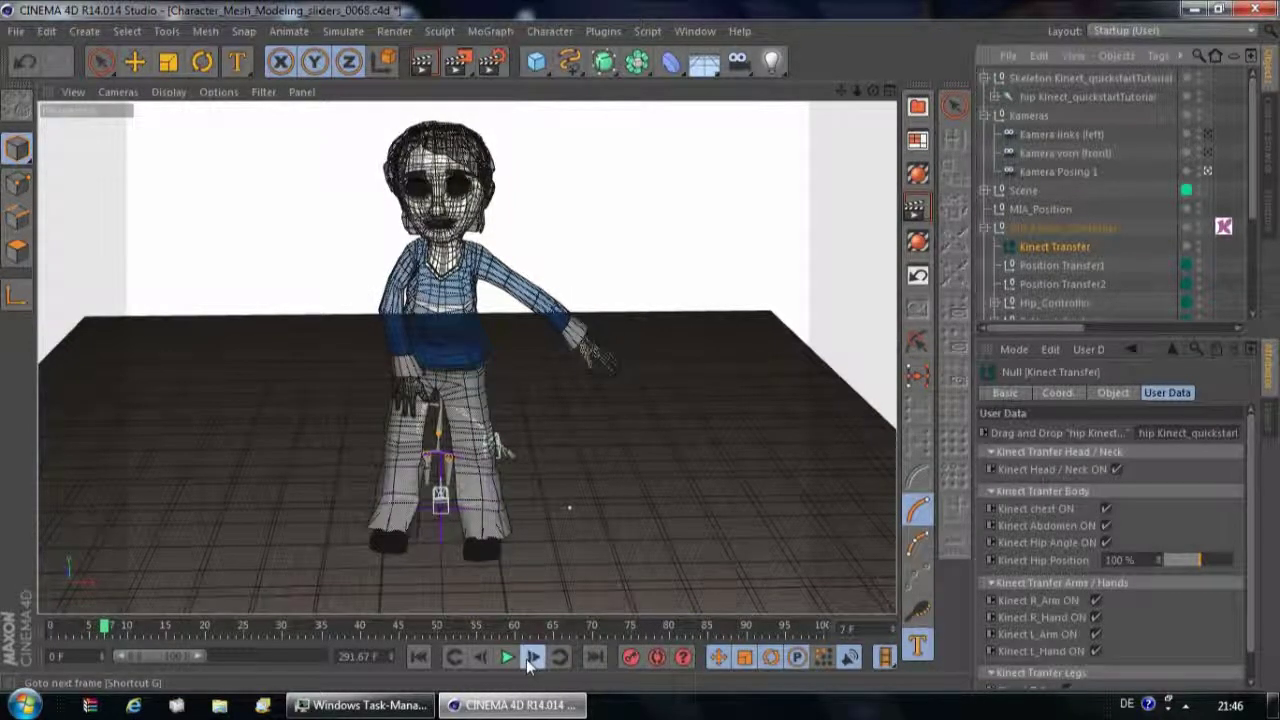
click(531, 659)
click(531, 659)
click(531, 659)
click(531, 659)
click(527, 661)
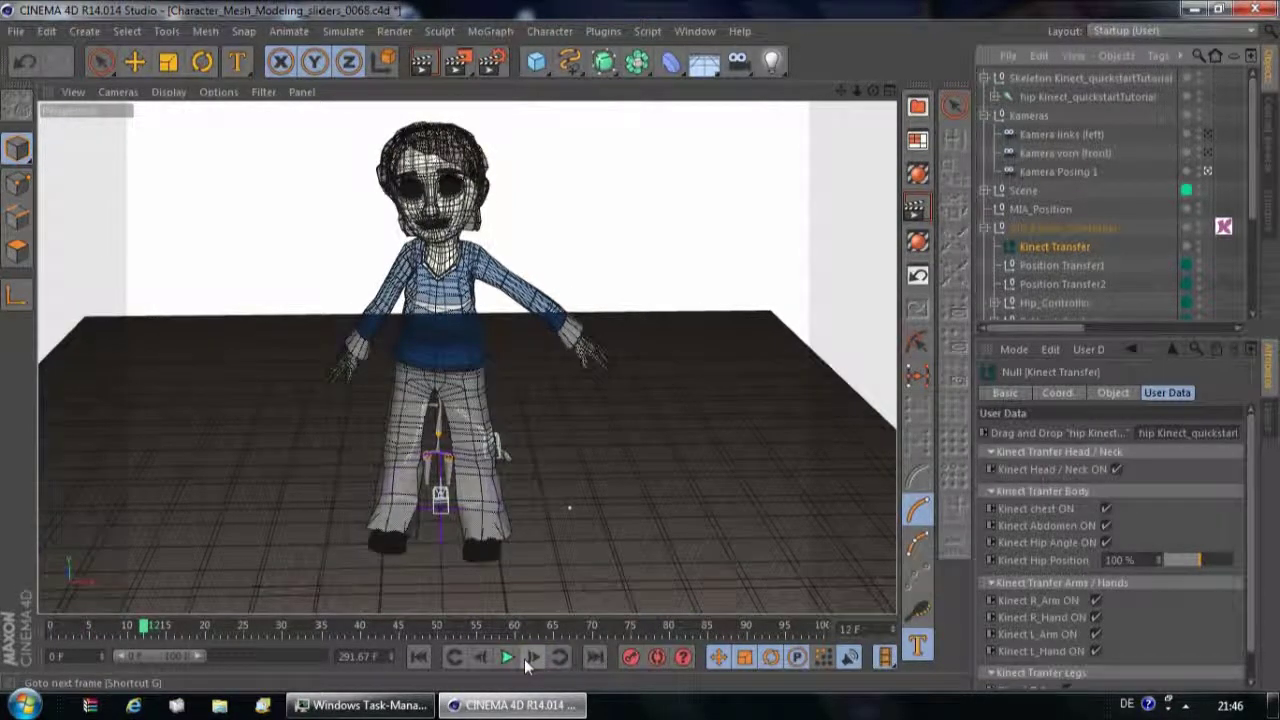
click(527, 661)
click(527, 661)
click(527, 661)
click(527, 661)
click(525, 660)
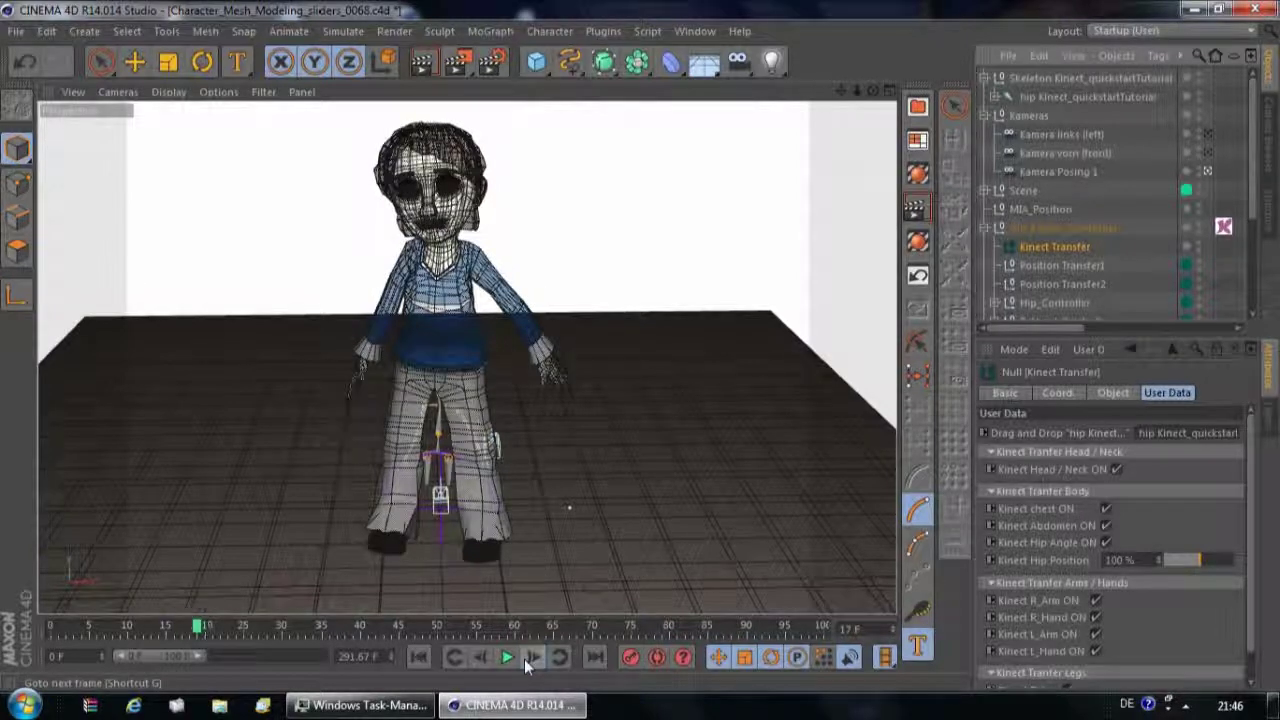
click(525, 660)
click(525, 660)
click(525, 660)
click(523, 659)
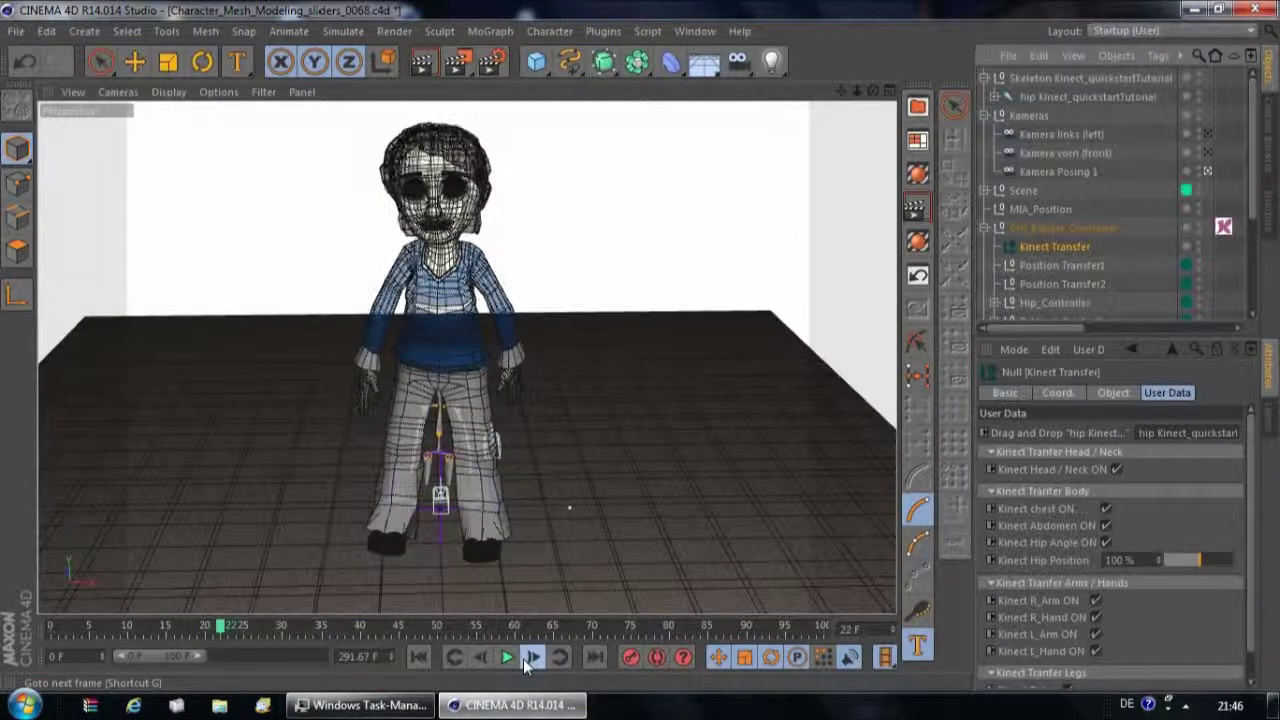
click(523, 659)
click(523, 659)
click(523, 659)
click(523, 659)
click(522, 658)
click(522, 658)
click(522, 658)
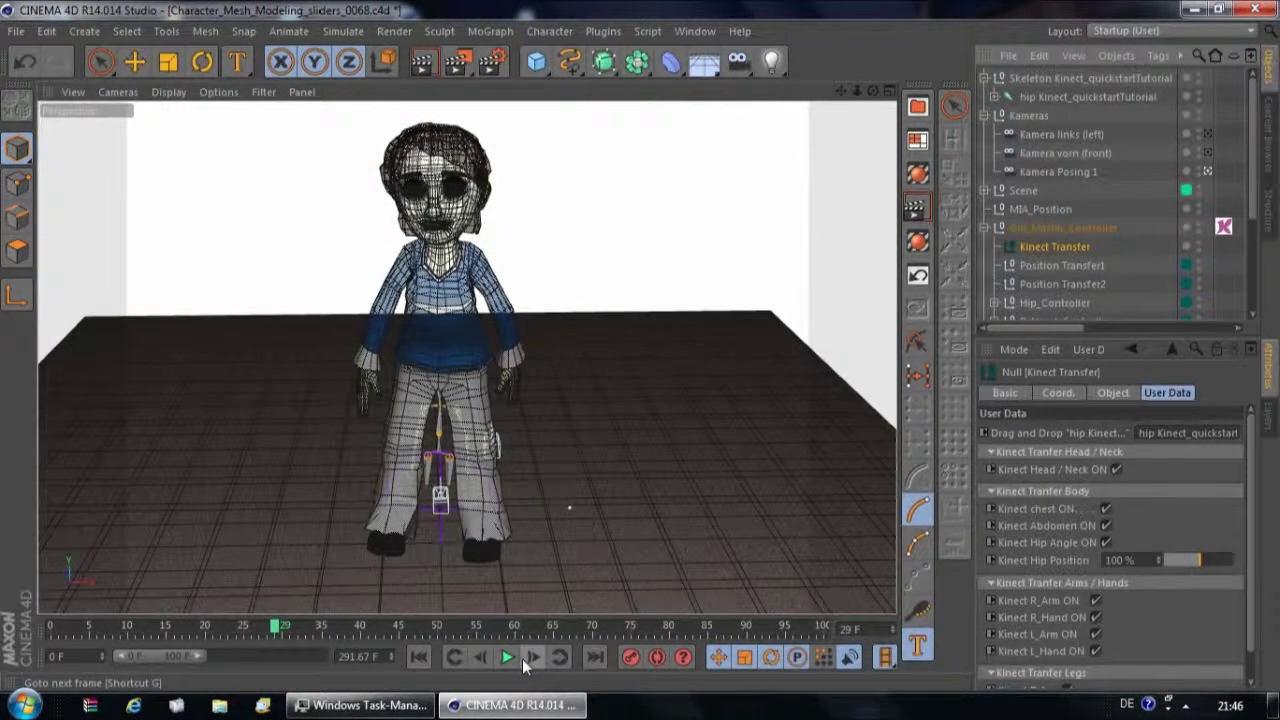
click(522, 658)
click(522, 658)
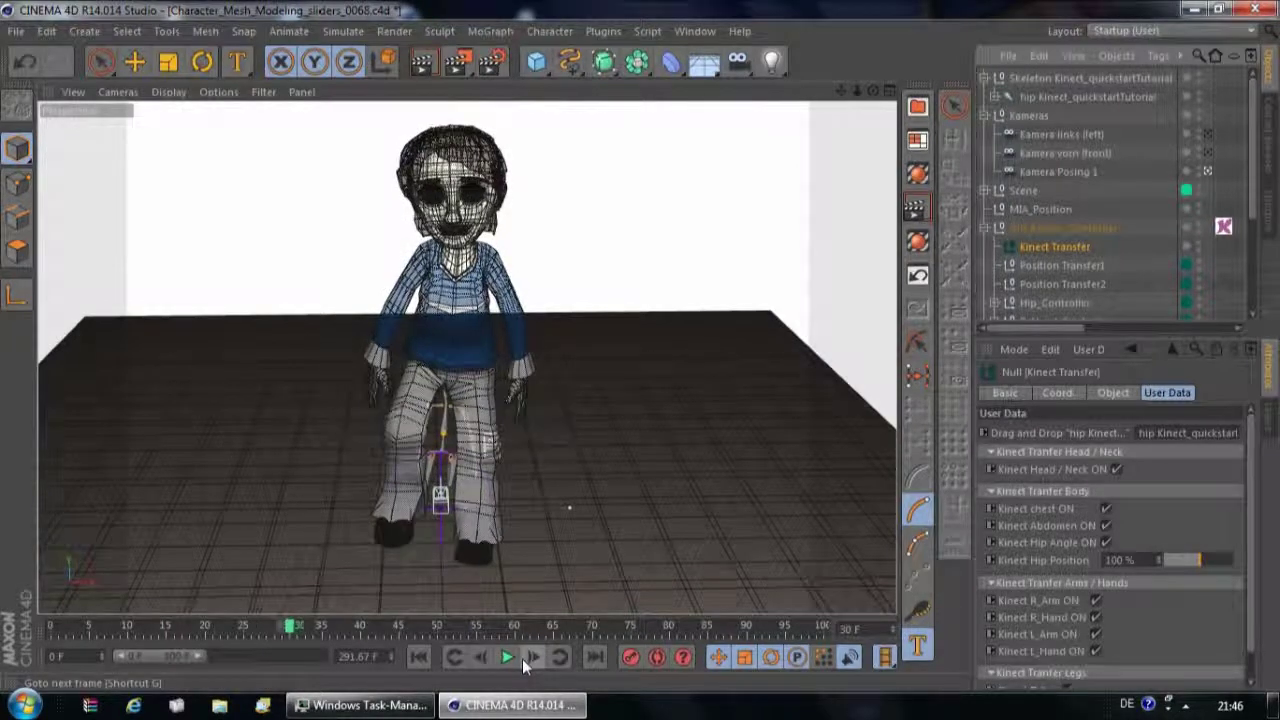
click(522, 658)
click(522, 658)
click(522, 658)
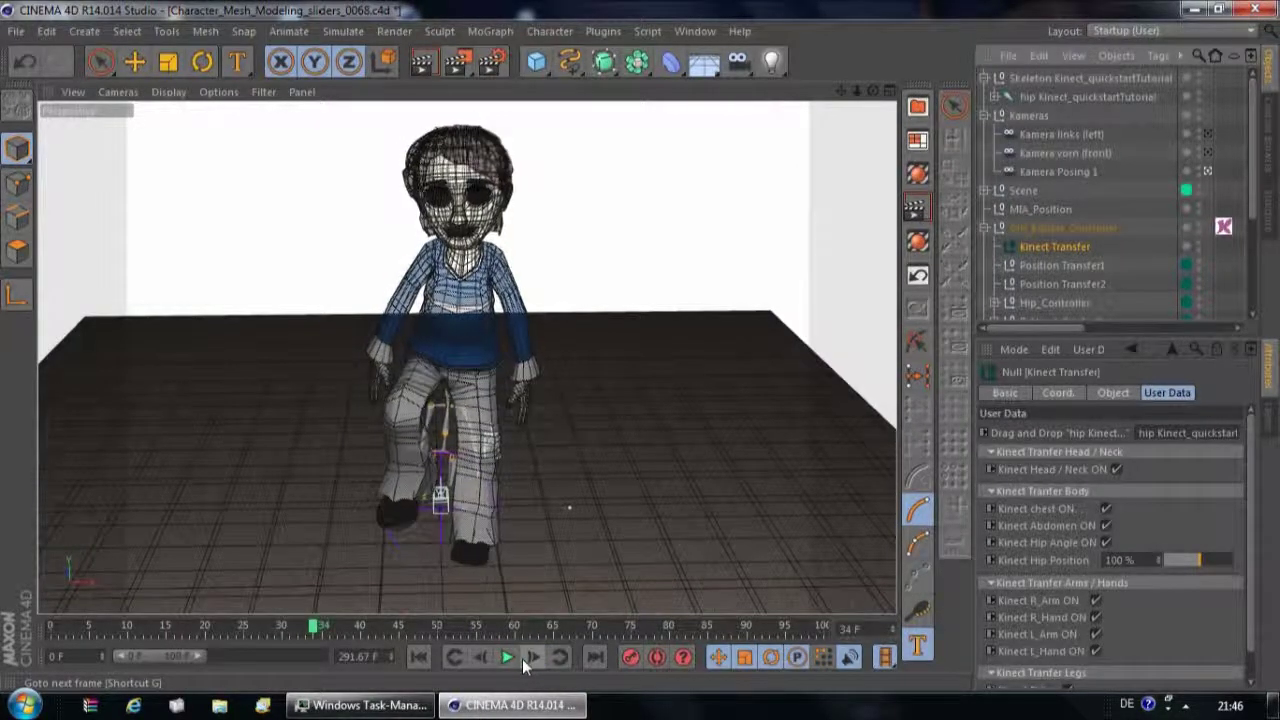
click(522, 658)
click(522, 658)
click(522, 658)
click(522, 658)
click(522, 660)
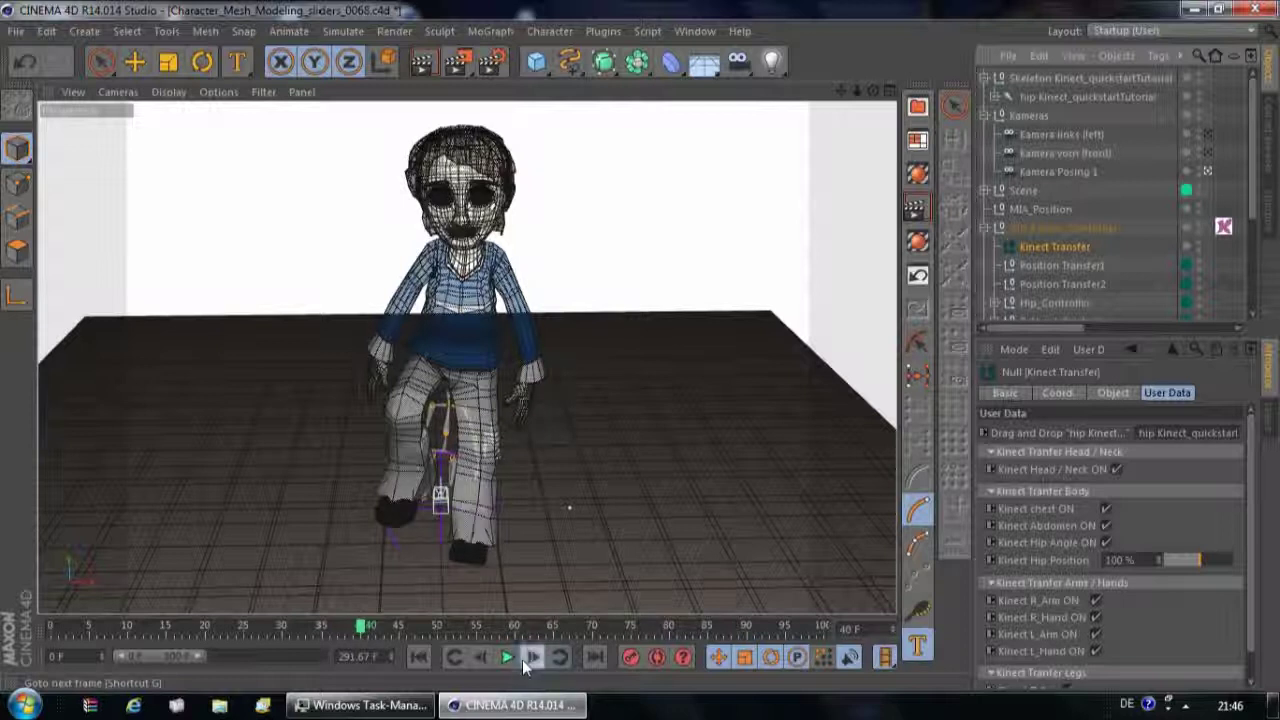
click(522, 660)
click(522, 660)
click(522, 660)
click(522, 660)
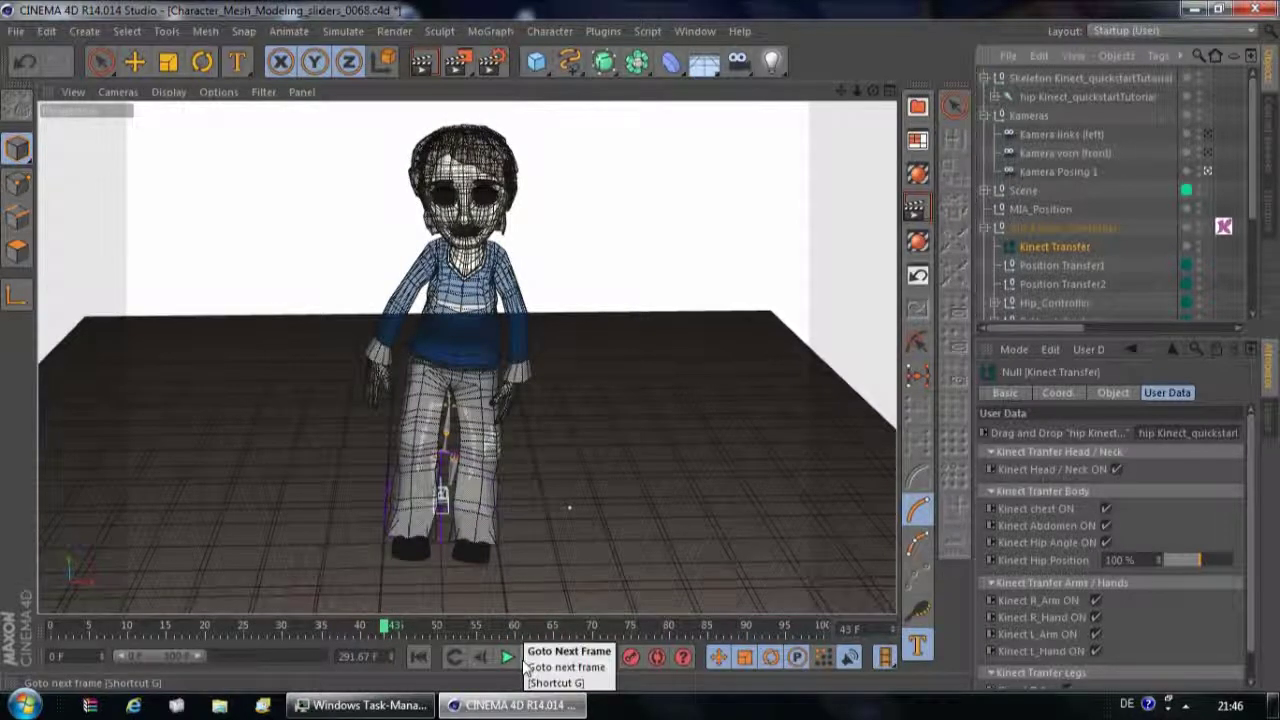
click(525, 660)
click(525, 660)
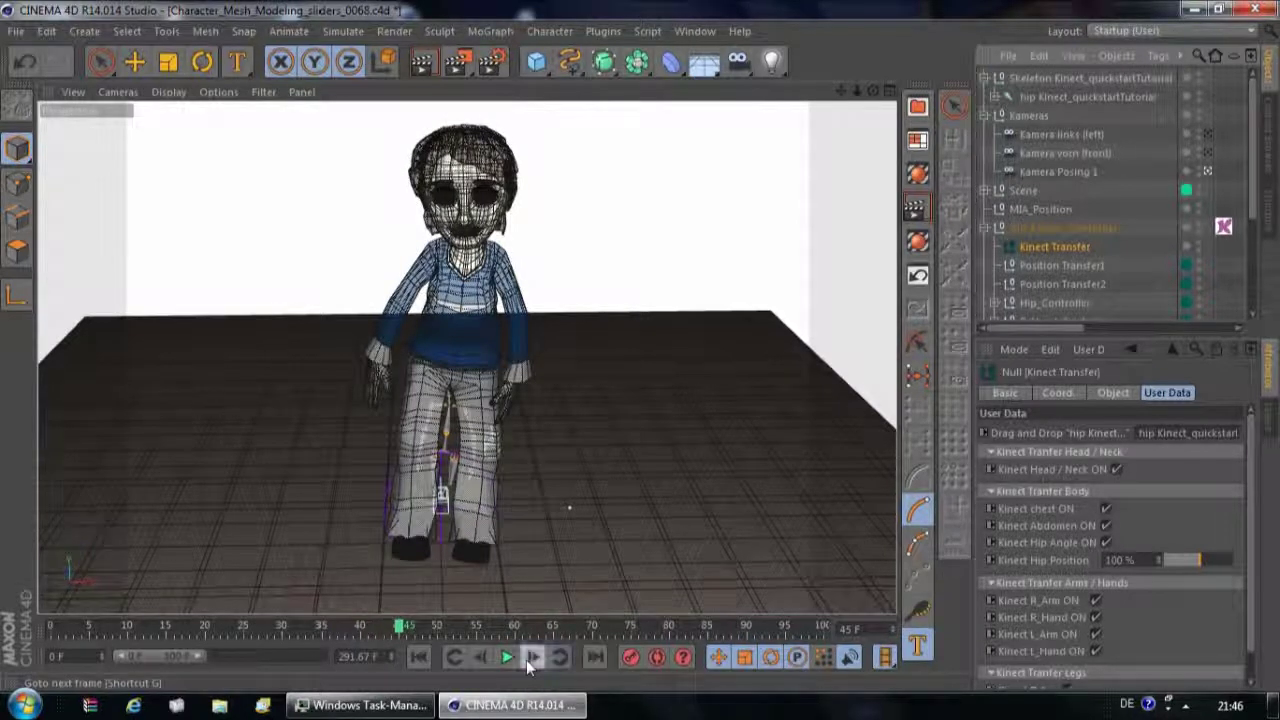
click(527, 660)
click(527, 660)
click(527, 660)
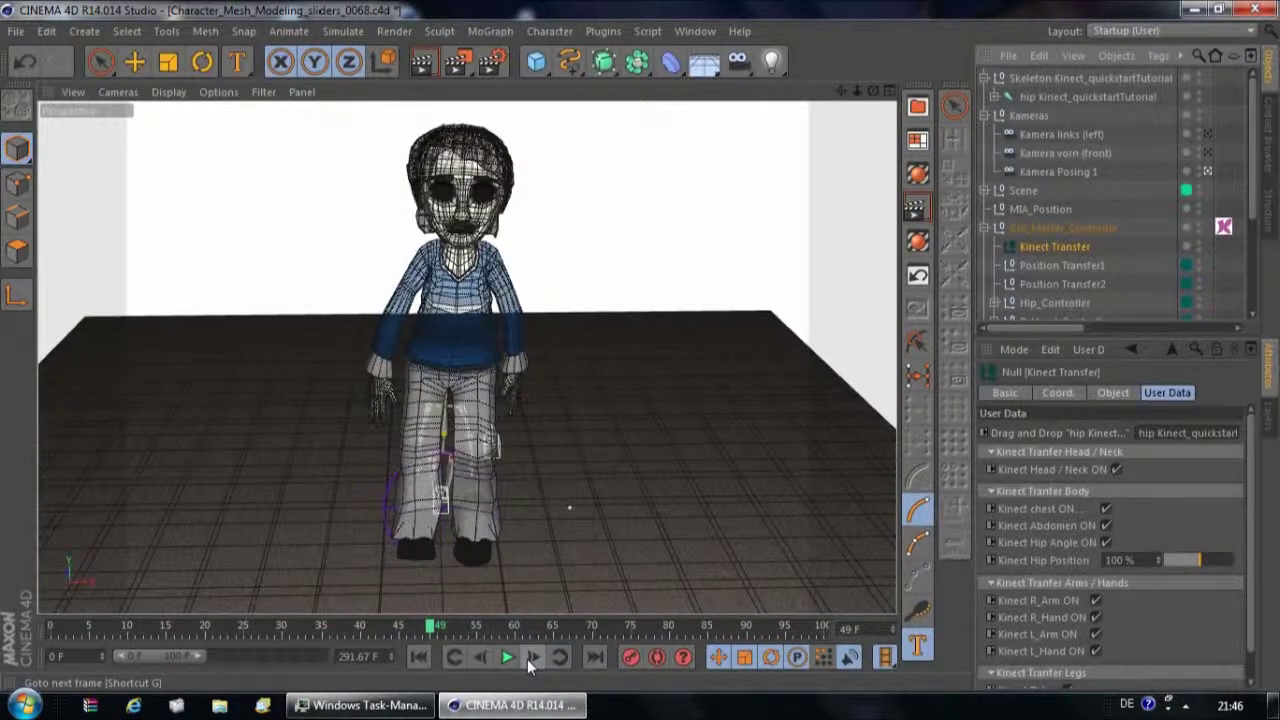
click(527, 660)
click(527, 660)
click(527, 660)
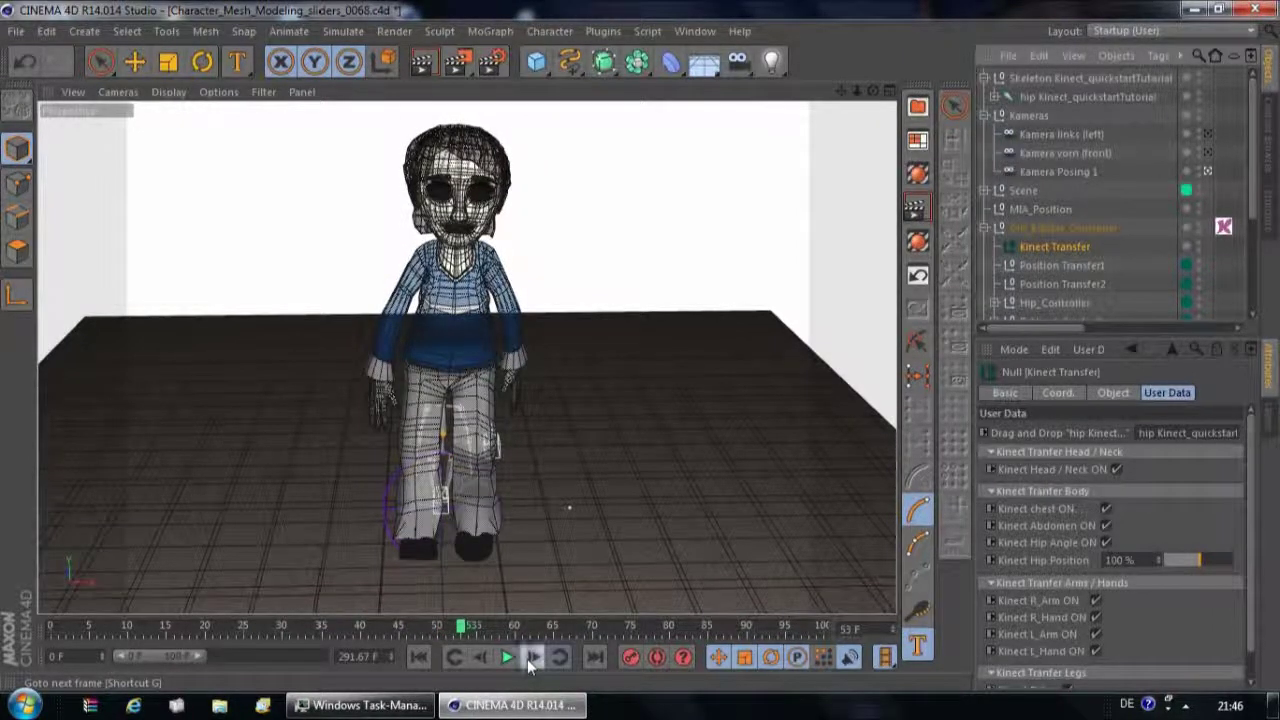
click(527, 660)
click(527, 660)
click(527, 660)
click(527, 660)
click(527, 660)
click(527, 660)
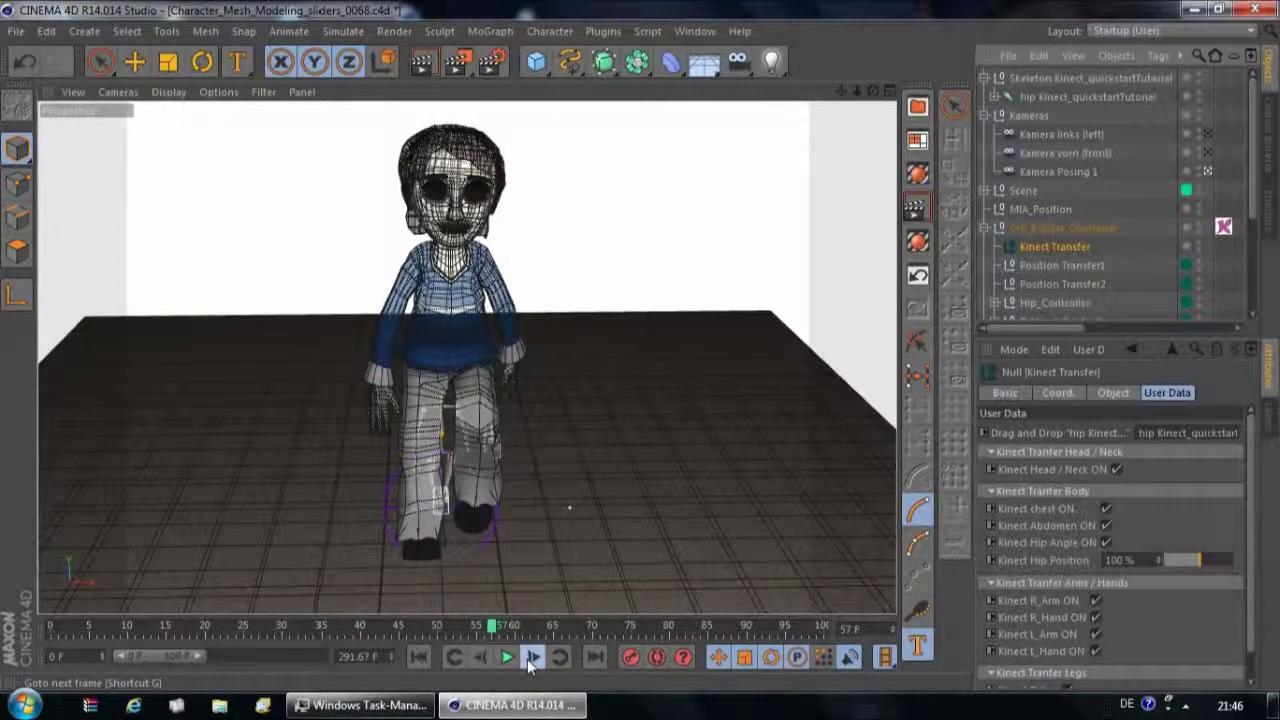
click(527, 660)
click(527, 660)
click(527, 660)
click(530, 660)
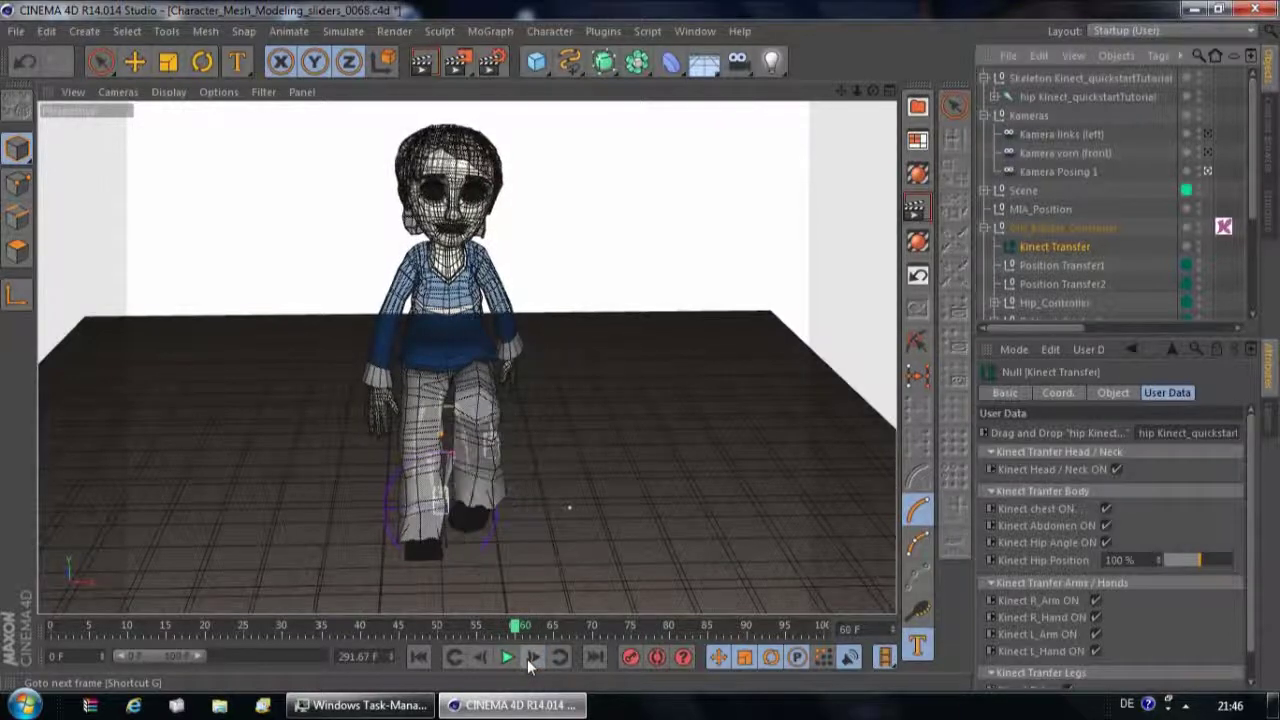
- Reopen the Kobold picker from the KCA - Mia for Prime tag on Body and select Hip_Controller
click(1224, 227)
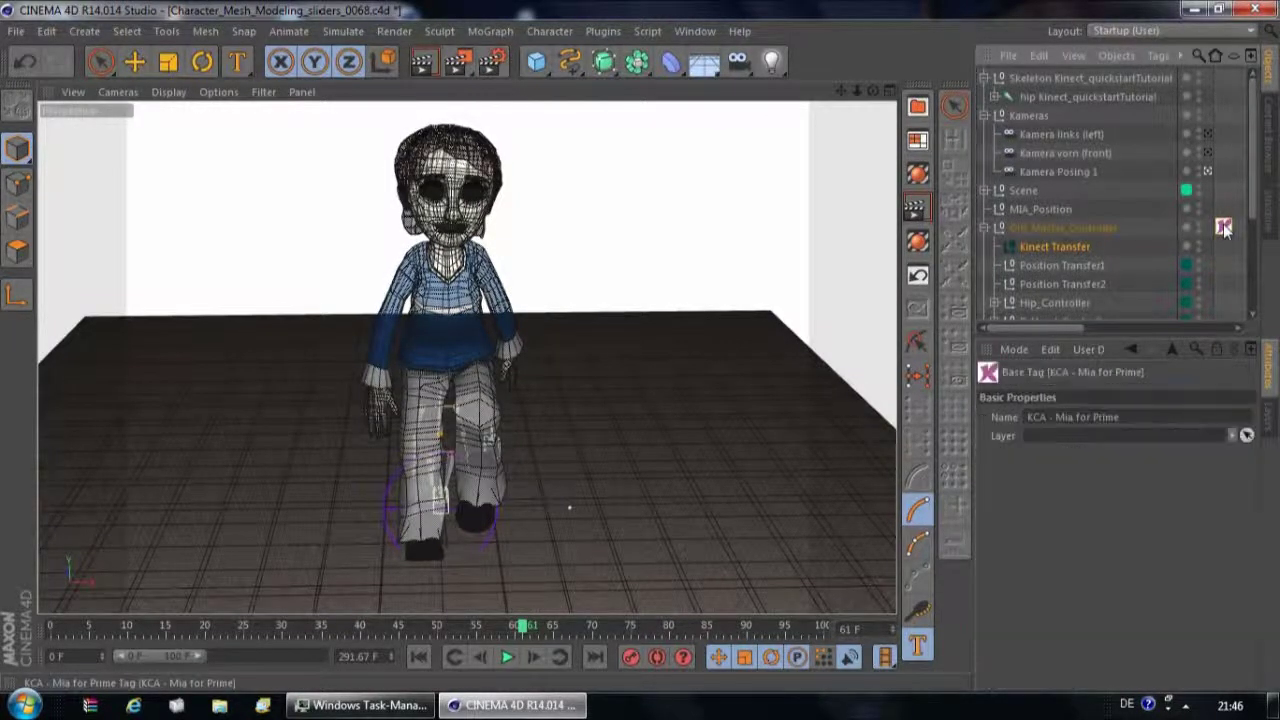
double_click(1224, 227)
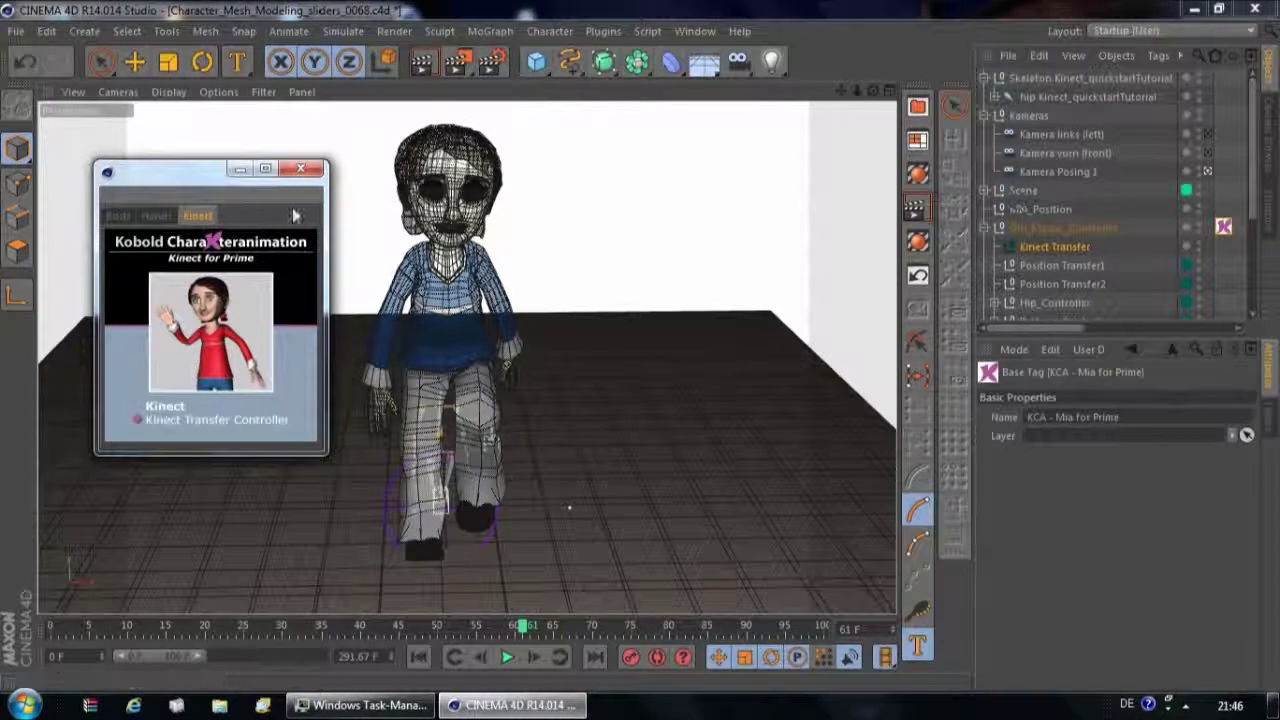
click(124, 214)
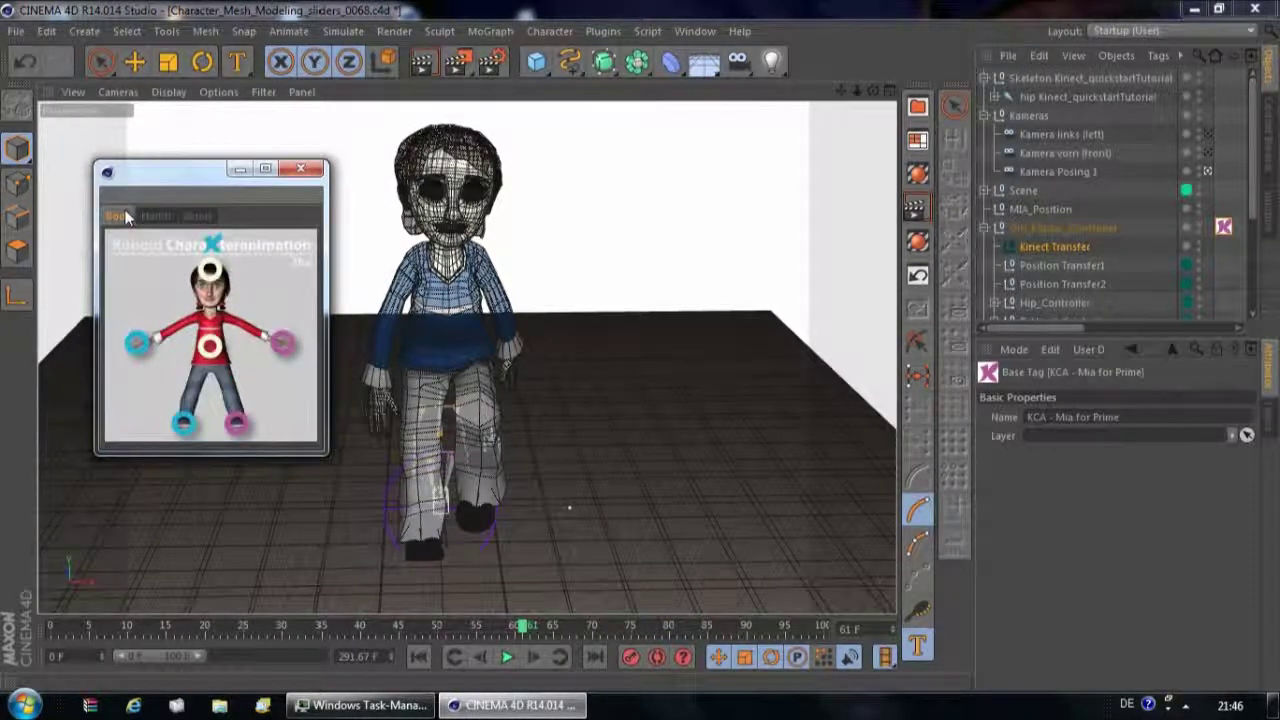
click(216, 348)
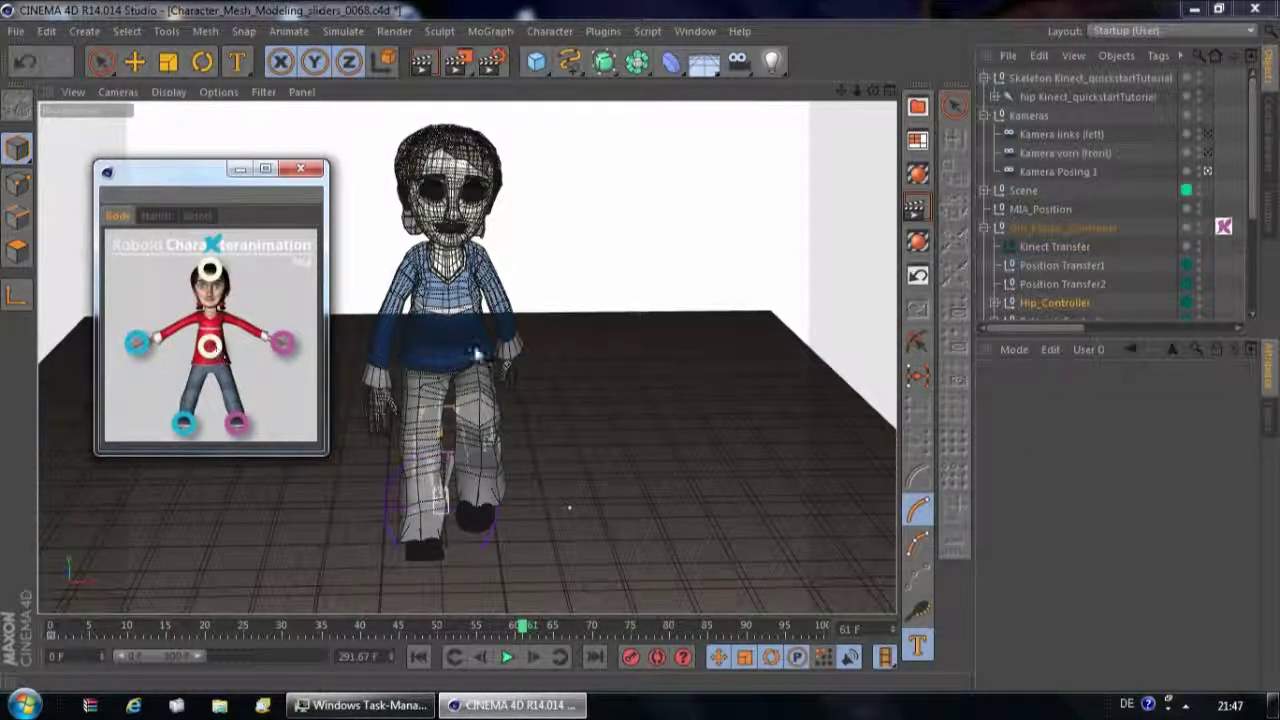
click(1054, 304)
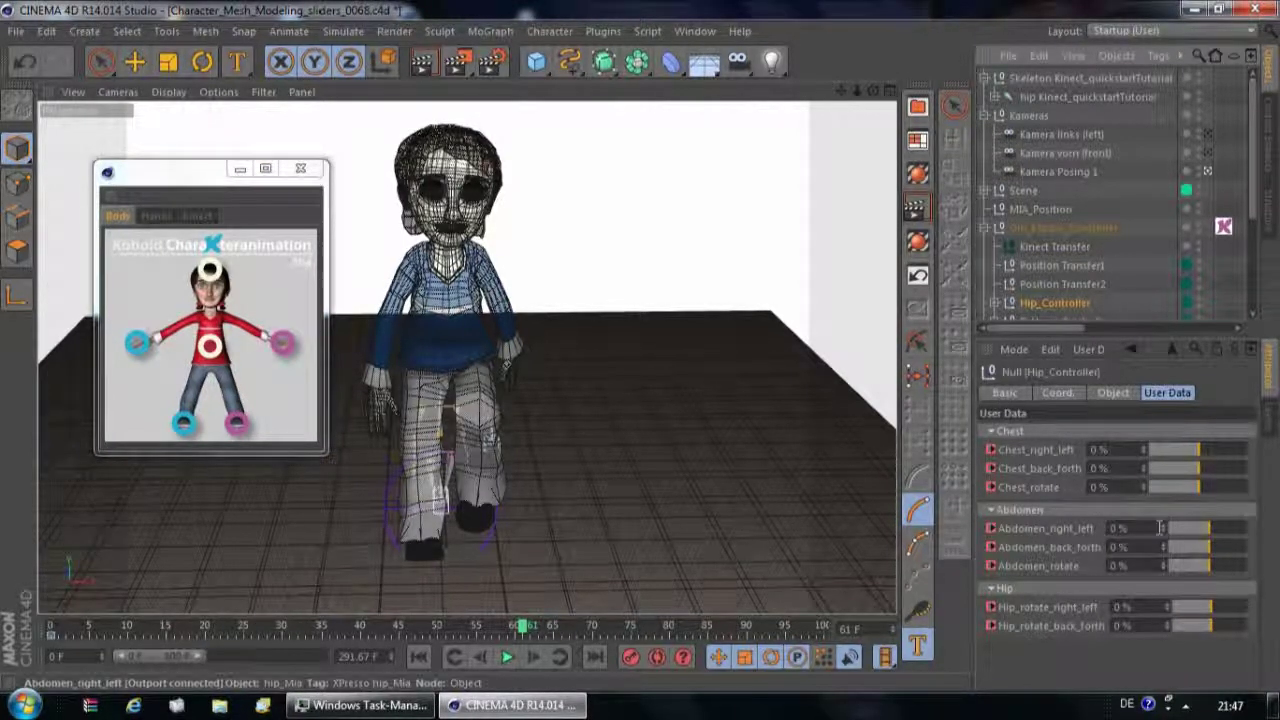
- Test the chest sliders: Chest_right_left at -50% then -1%, Chest_back_forth at -73% and 42%
click(1175, 450)
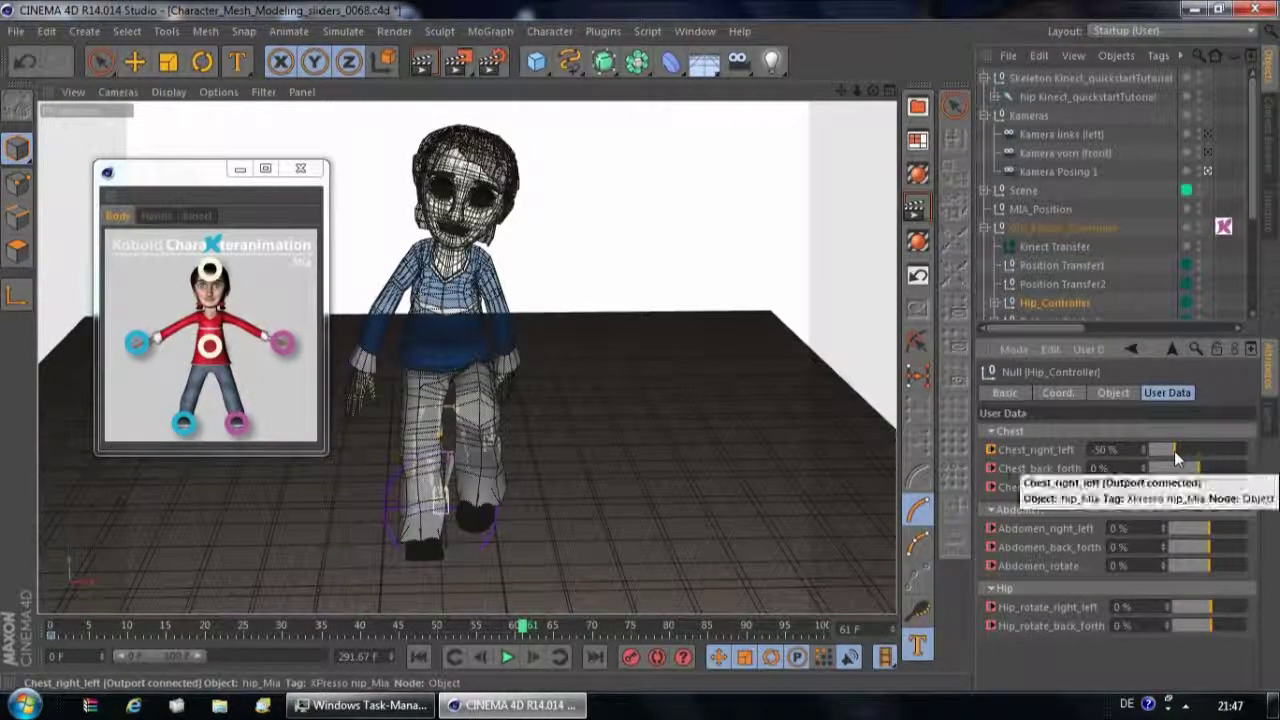
click(1199, 452)
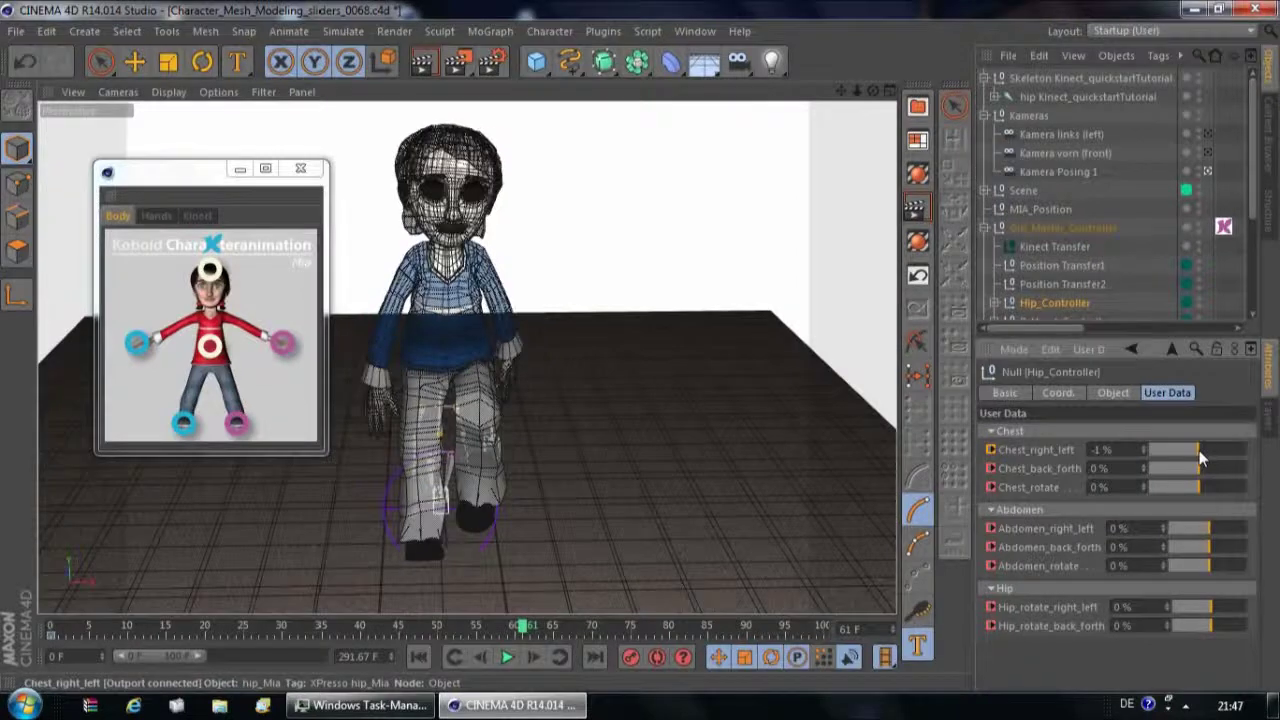
click(1162, 470)
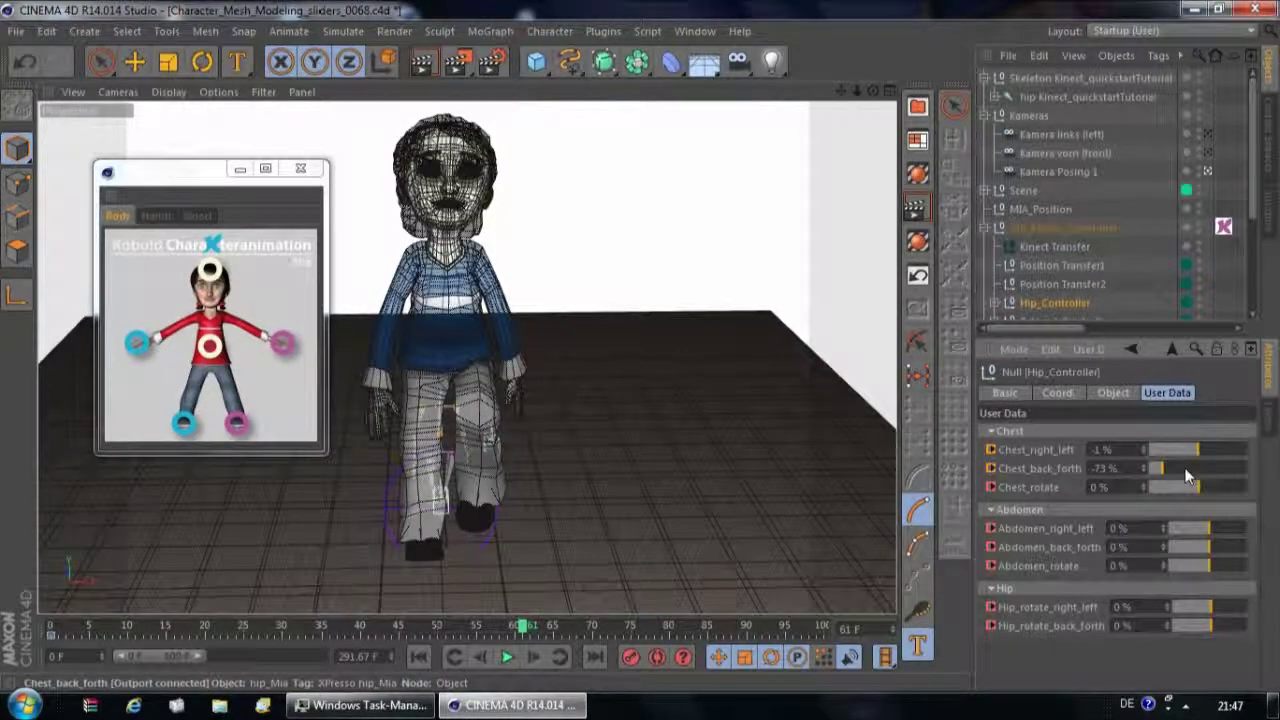
click(1220, 468)
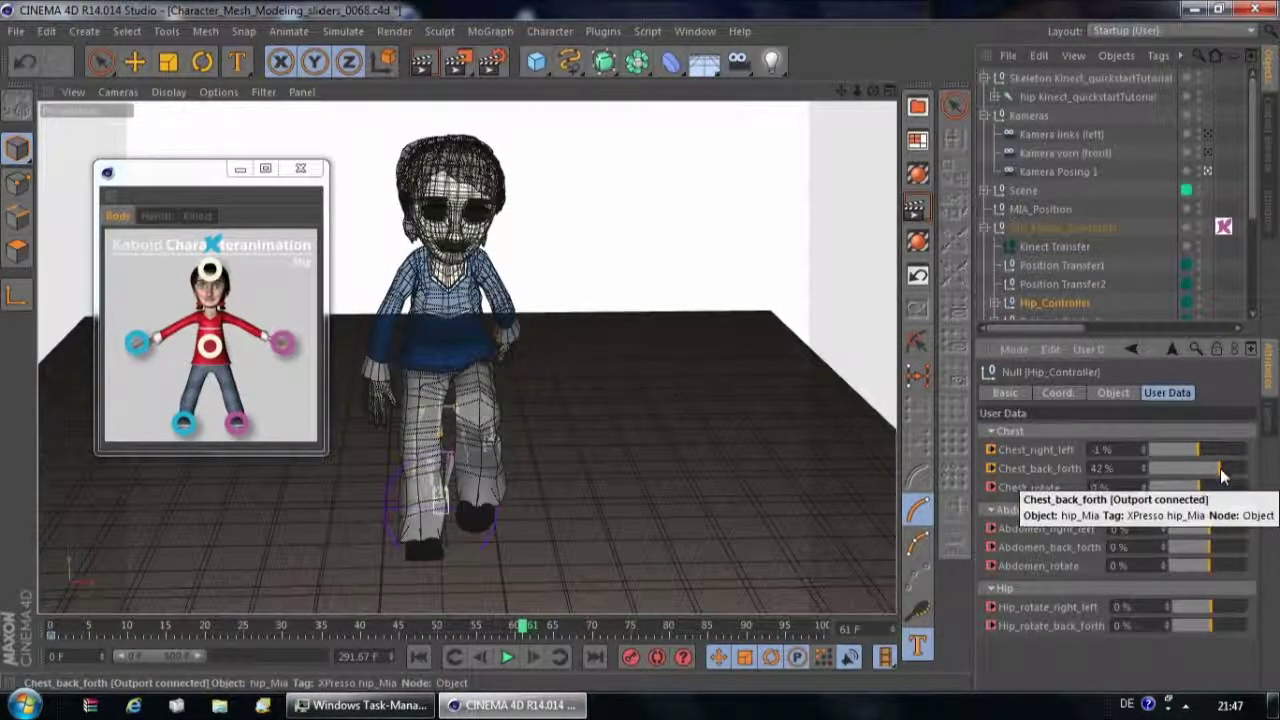
- At frame 70, set Chest_back_forth to 0% and record a keyframe for it
click(990, 472)
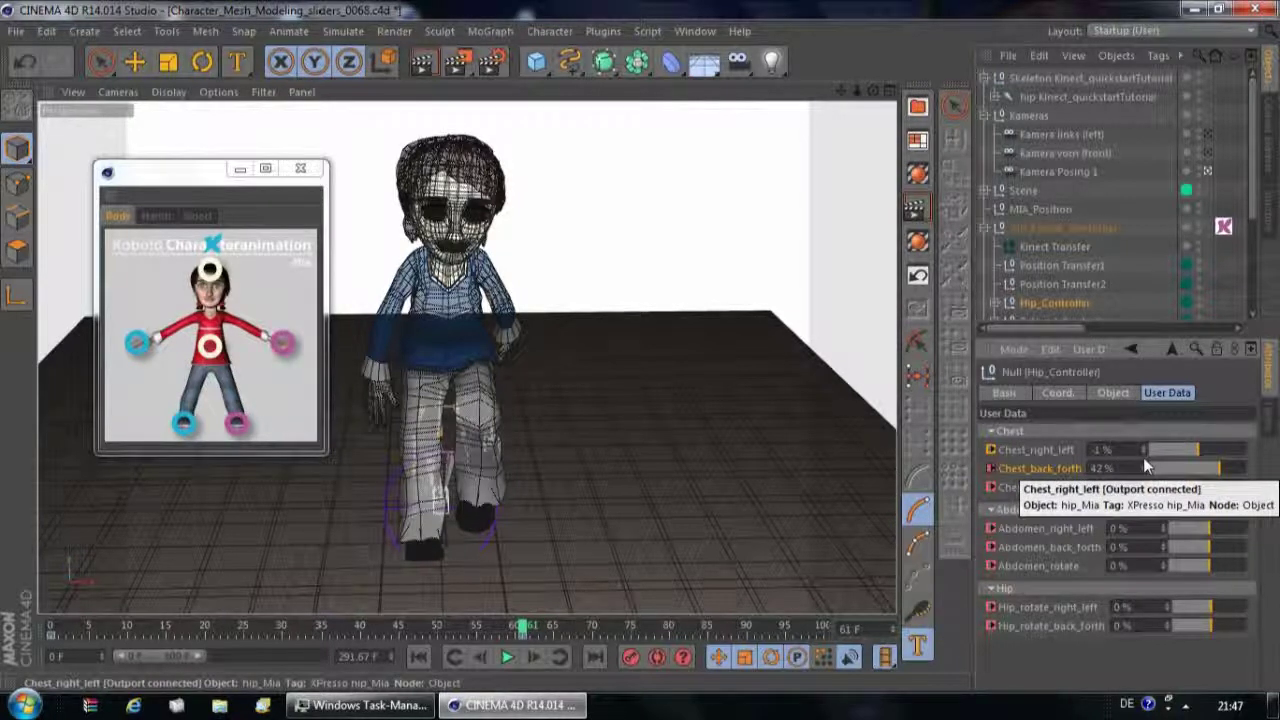
click(593, 628)
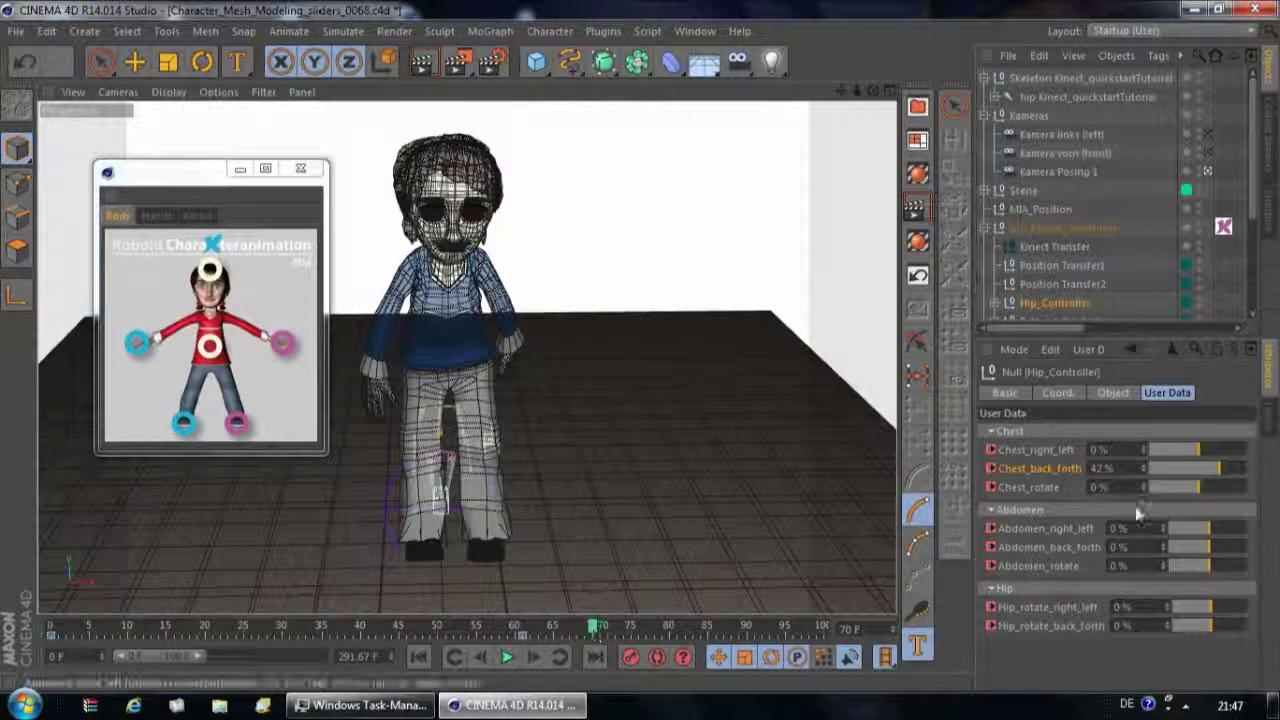
click(1105, 470)
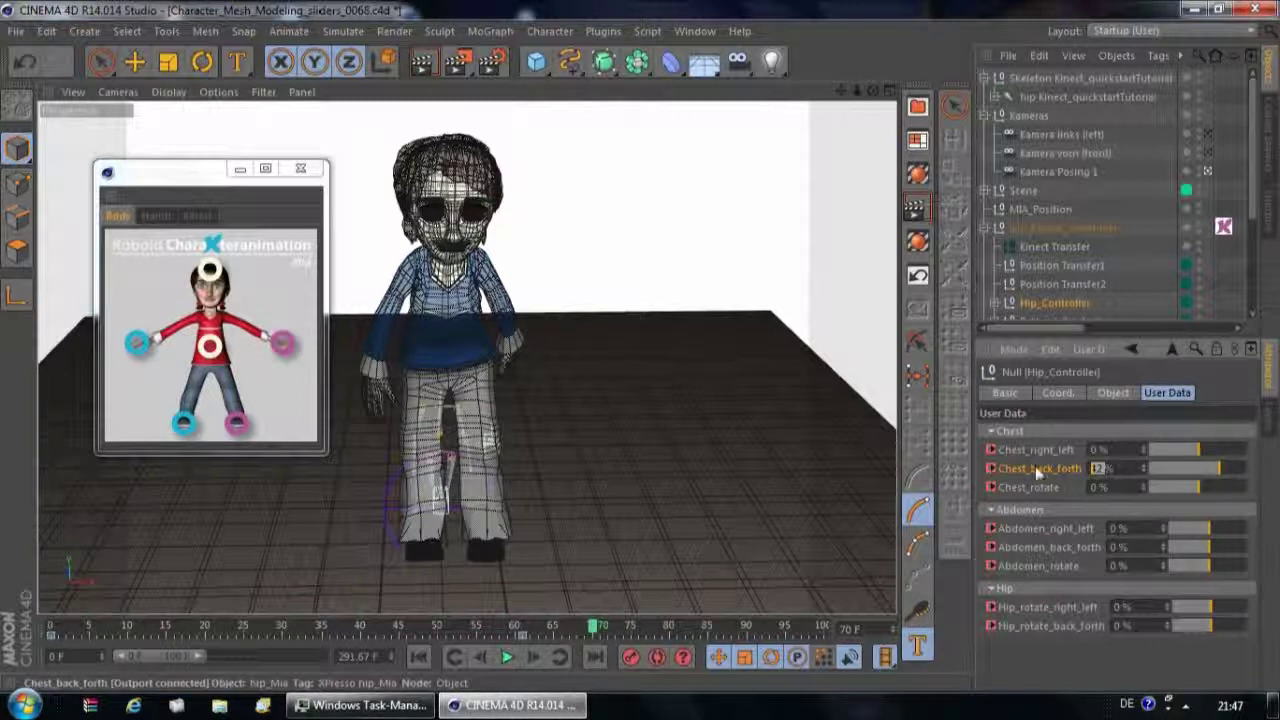
text(0)
key(Return)
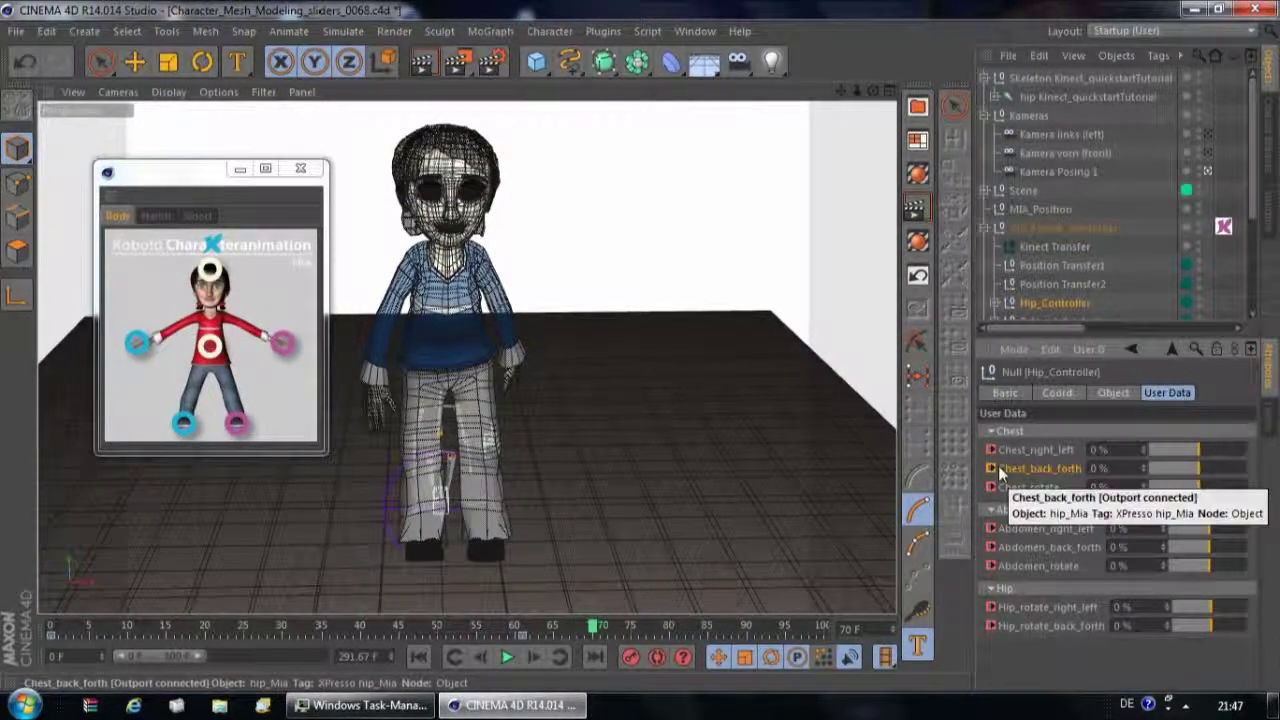
click(990, 469)
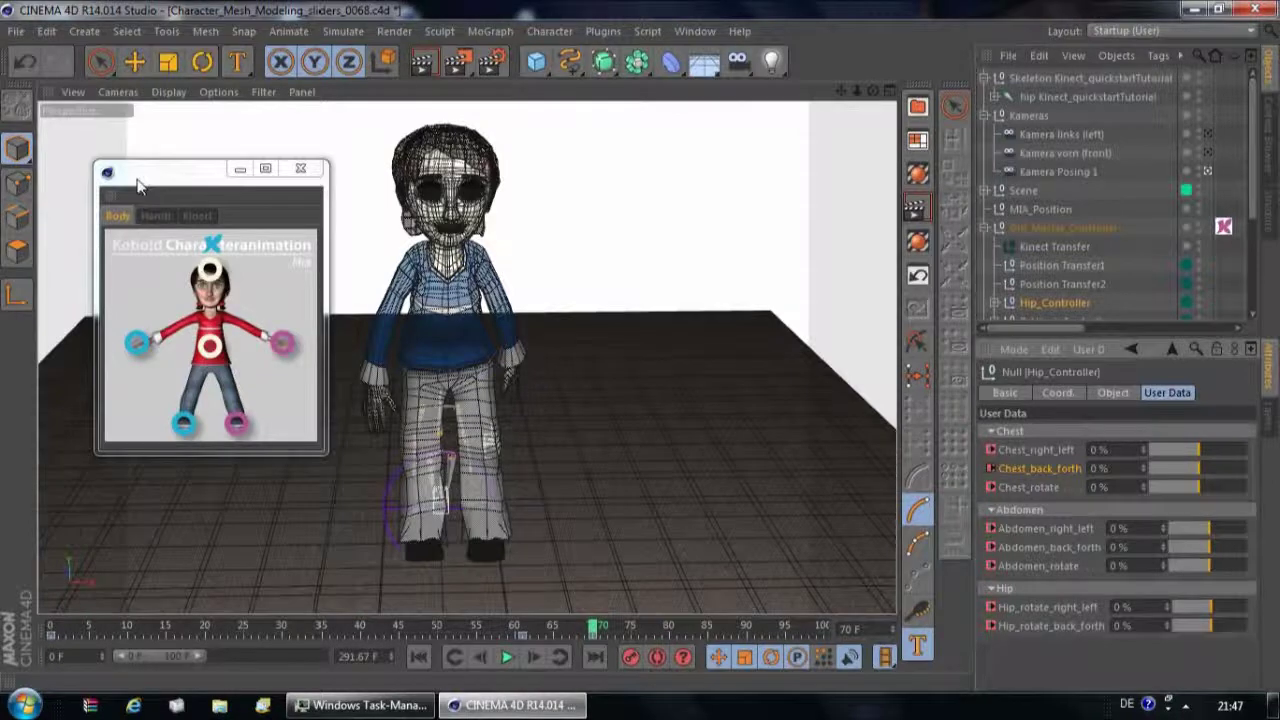
drag(137, 173, 97, 138)
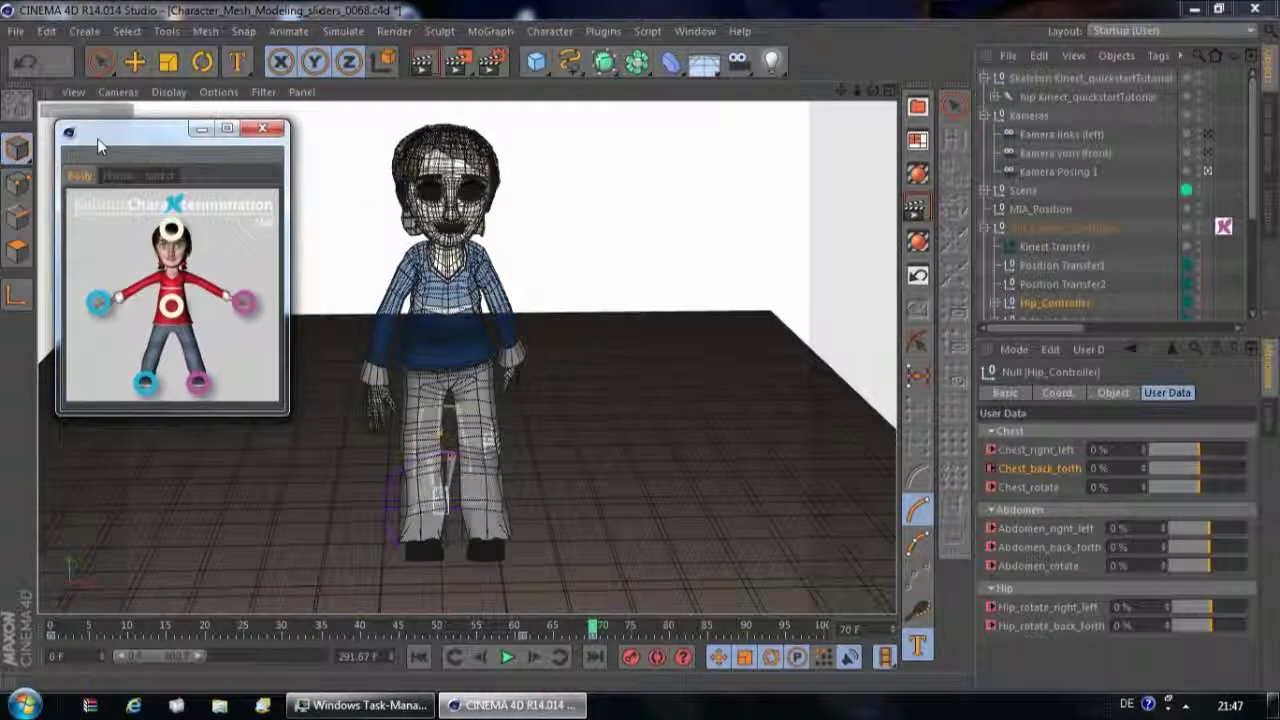
- Choose File > Save as... to bring up the Save File dialog in the Scene folder
click(18, 36)
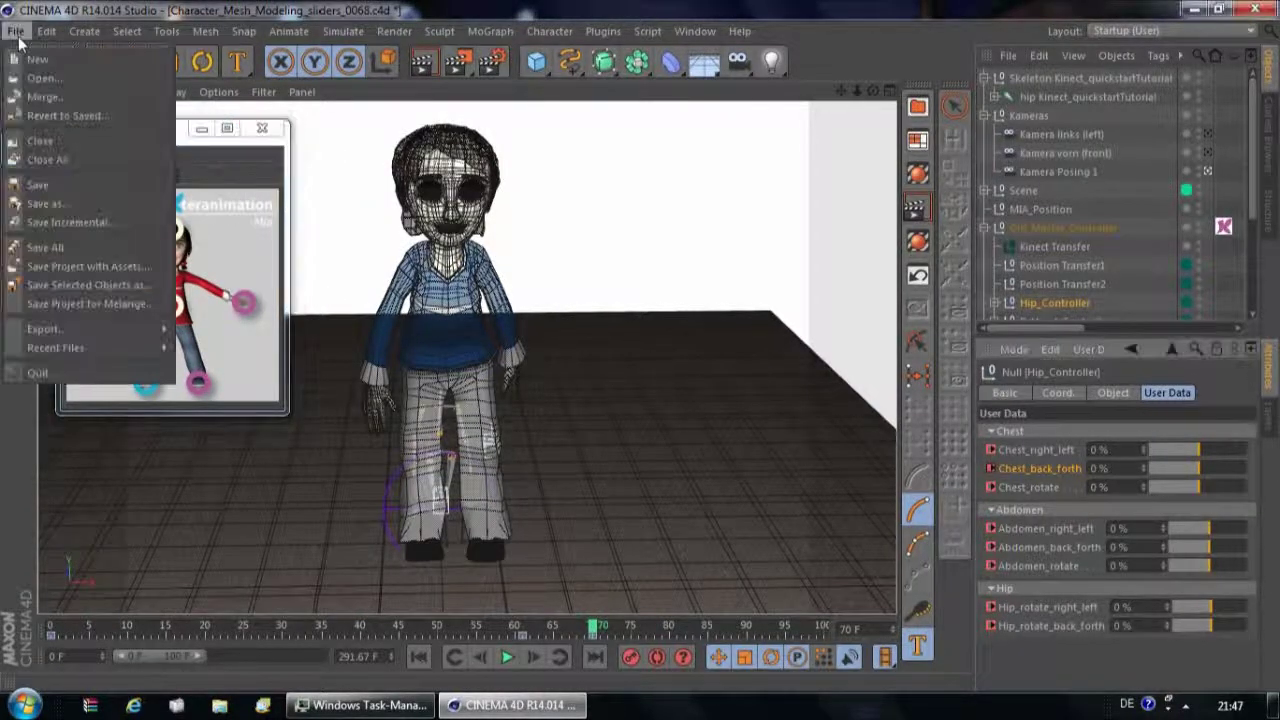
click(40, 204)
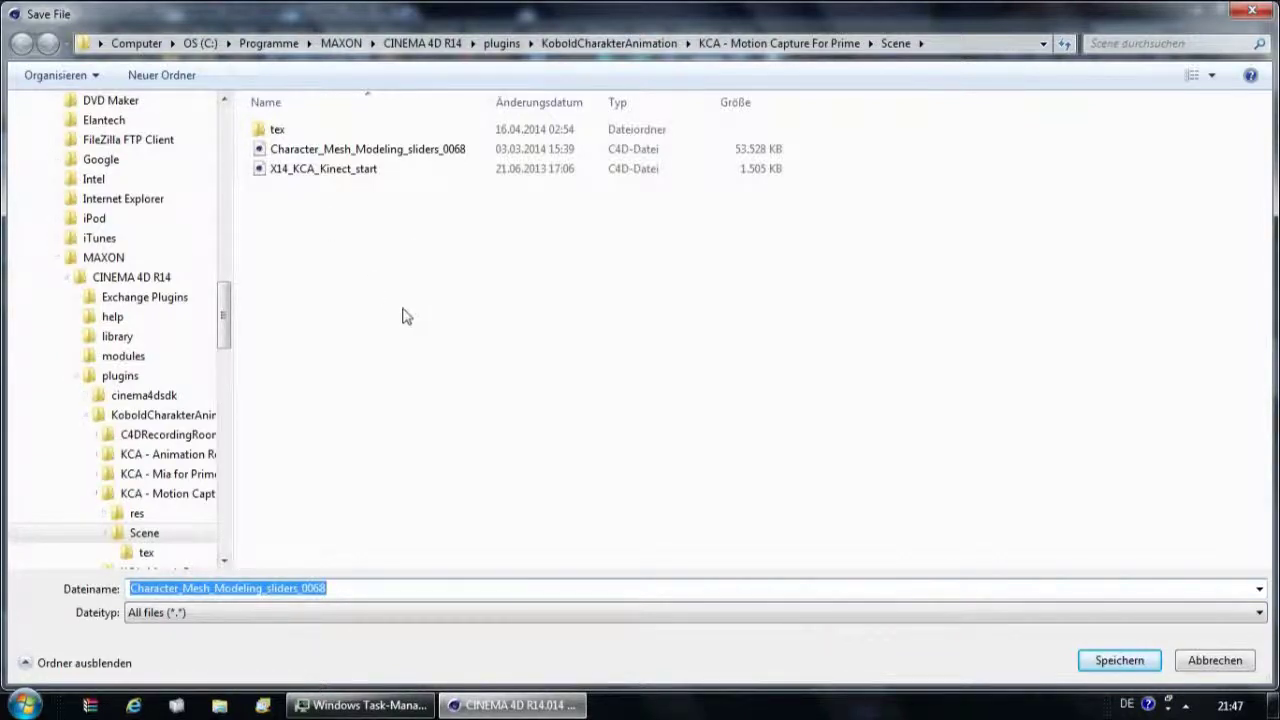
- Browse from Computer through DATA (D:), MARKETING and MIA into the Recordings folder
click(148, 42)
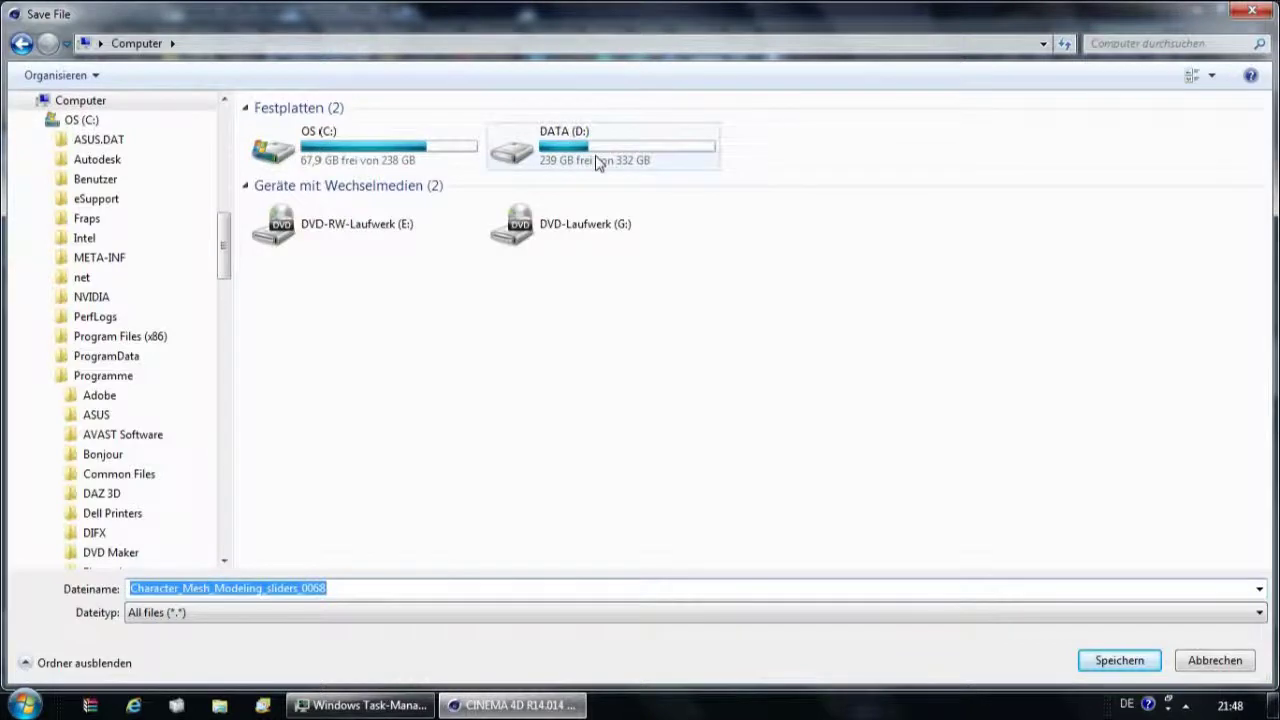
double_click(597, 163)
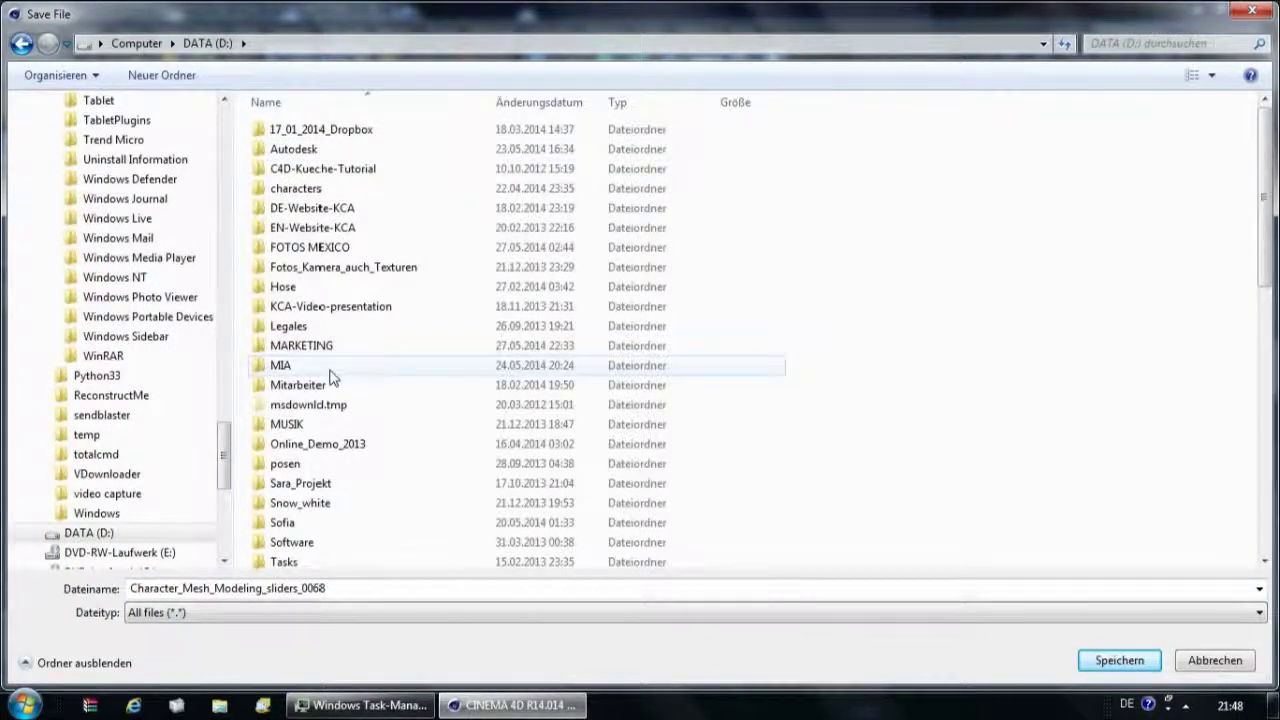
double_click(352, 348)
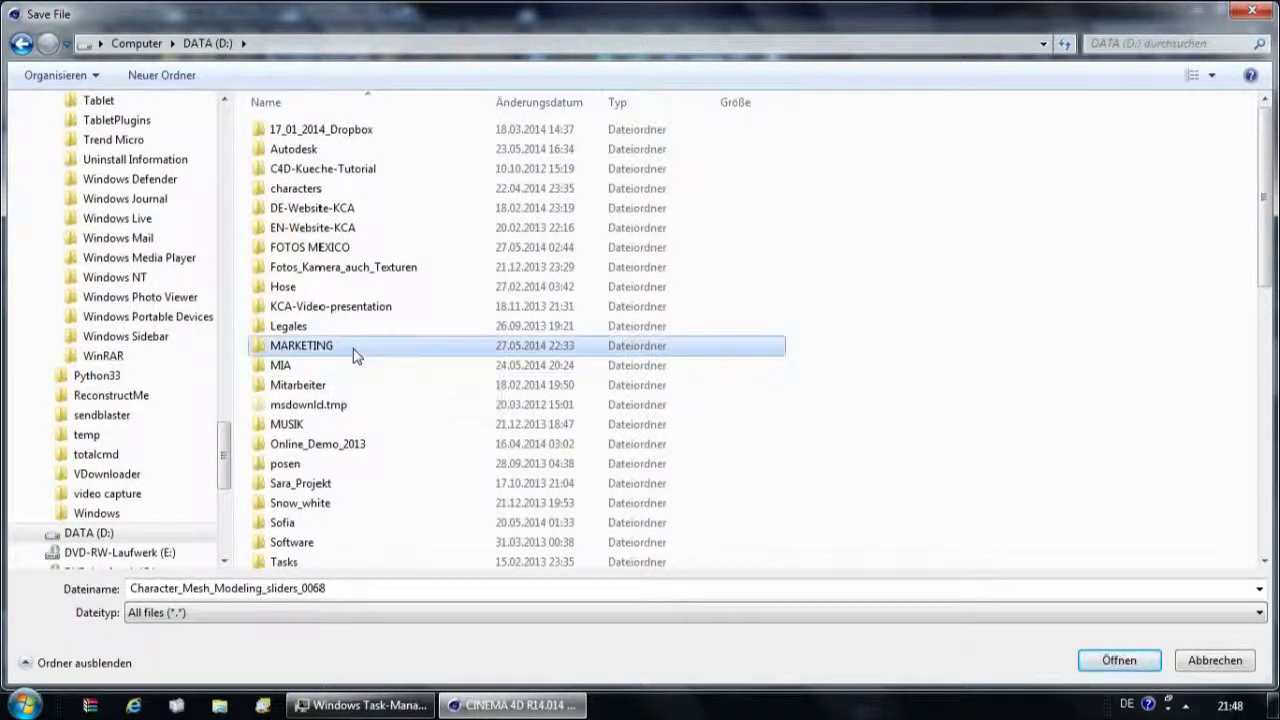
double_click(312, 426)
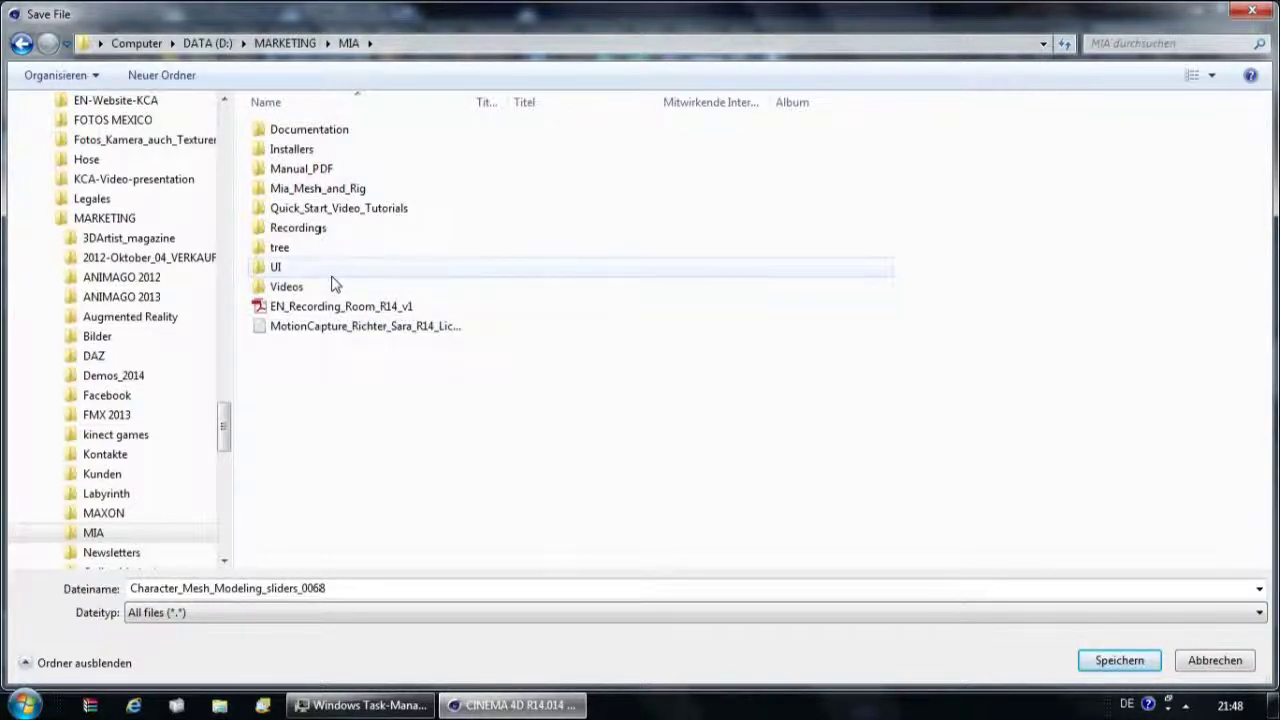
click(316, 238)
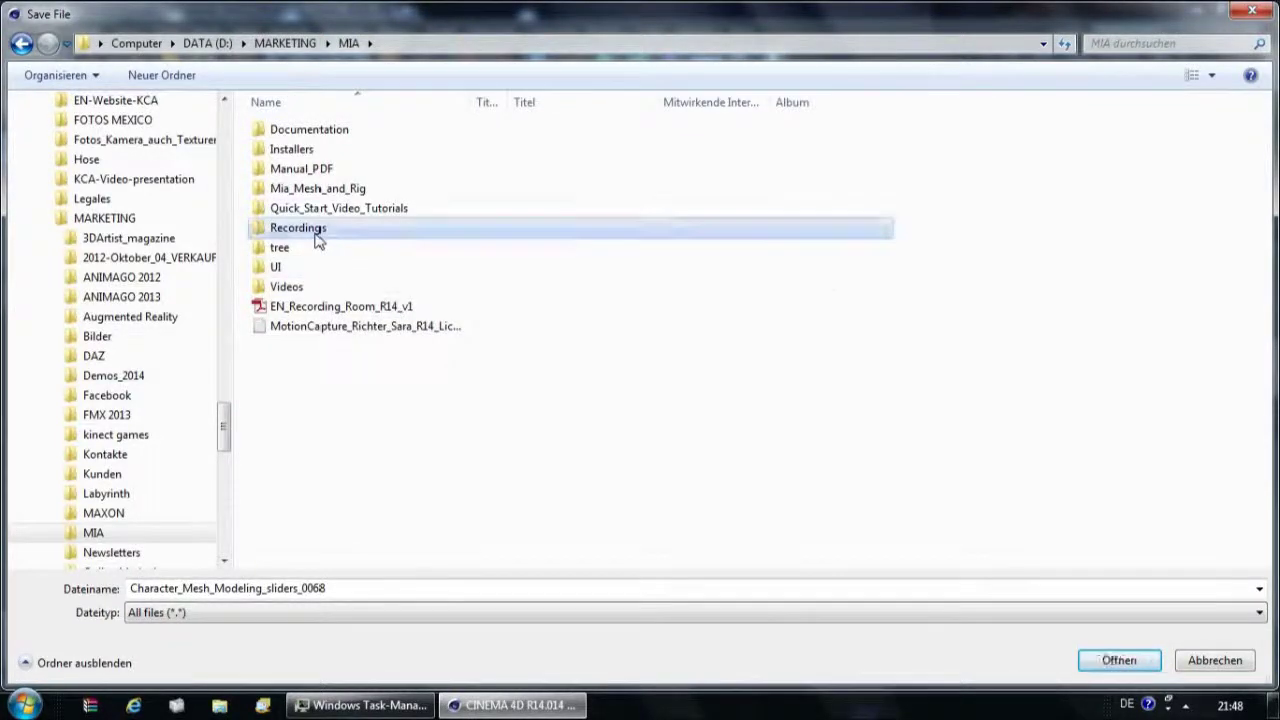
double_click(316, 238)
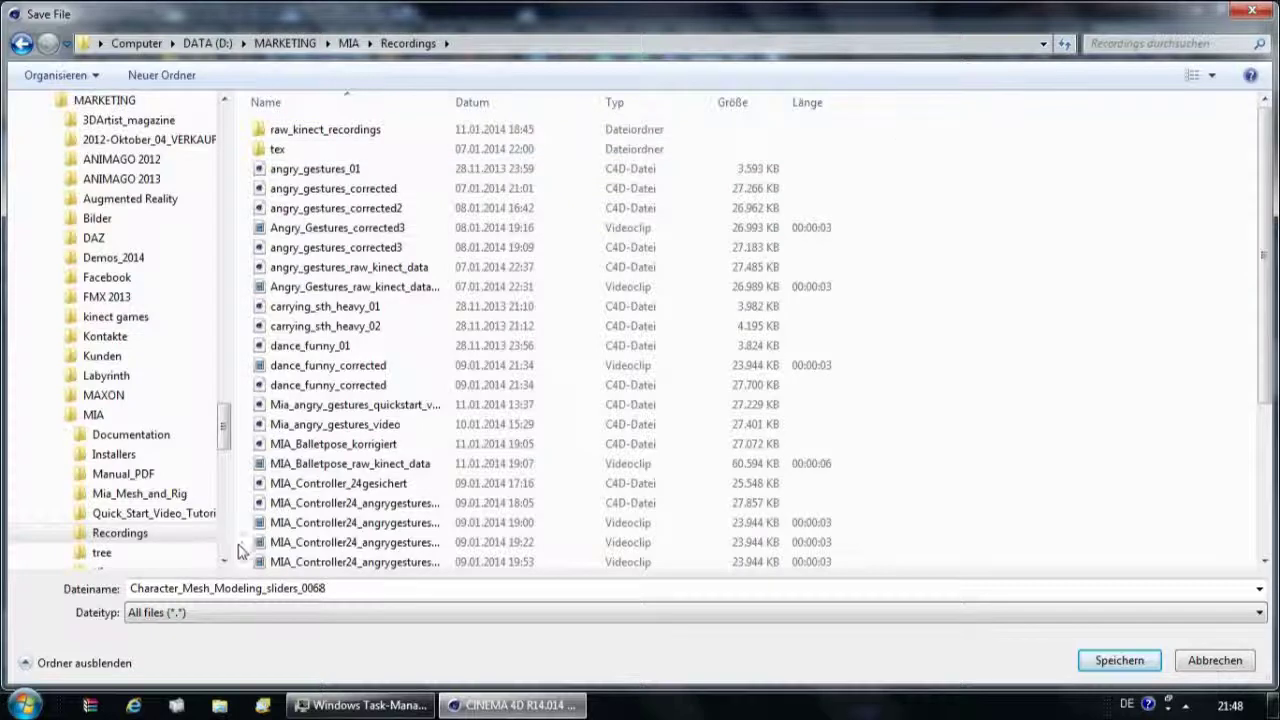
- Rename Character_Mesh_Modeling_sliders_0068 to Character_QuickstartTutorial and save the scene
click(214, 588)
click(185, 588)
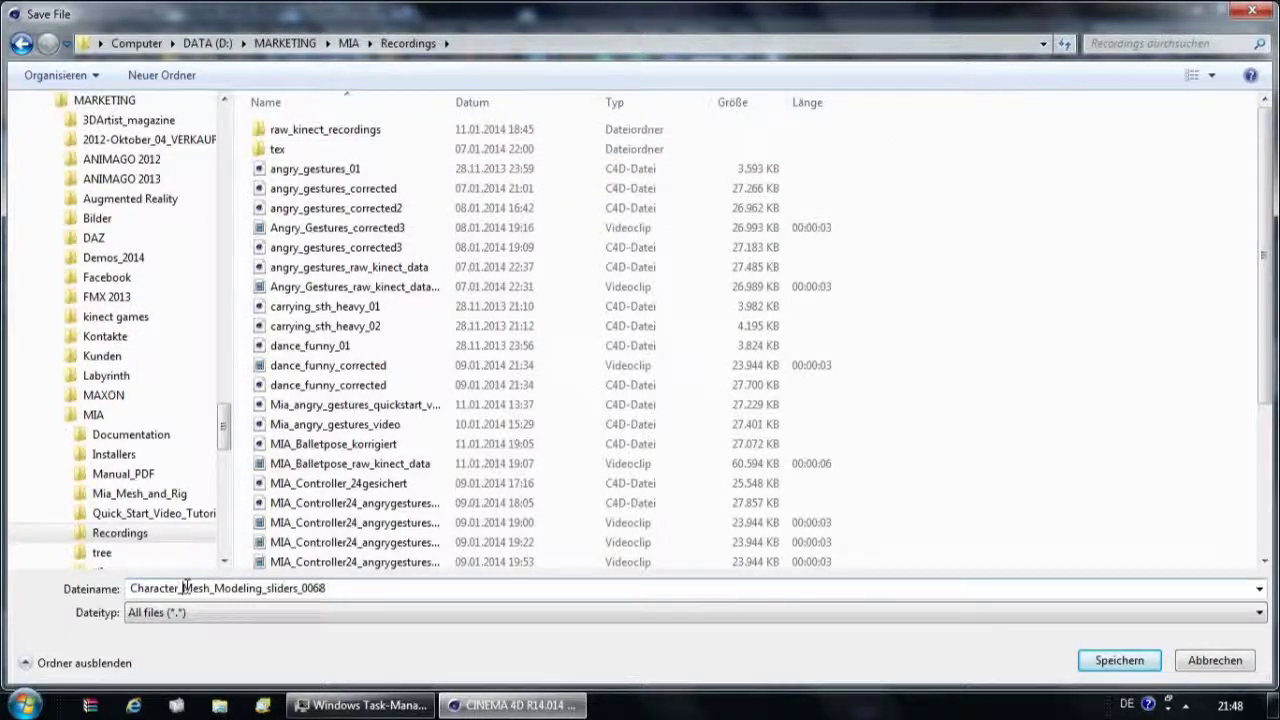
drag(184, 588, 402, 609)
text(Character_C)
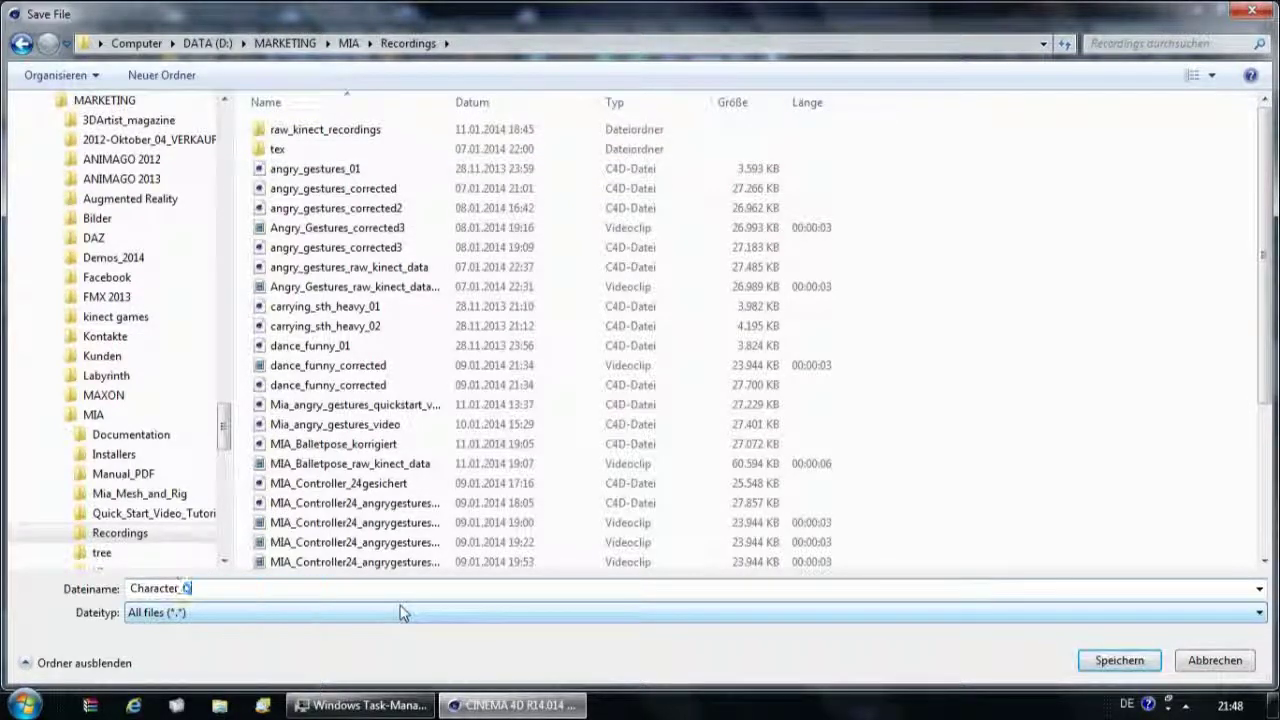
text(uickast)
key(BackSpace)
key(BackSpace)
key(BackSpace)
text(sta)
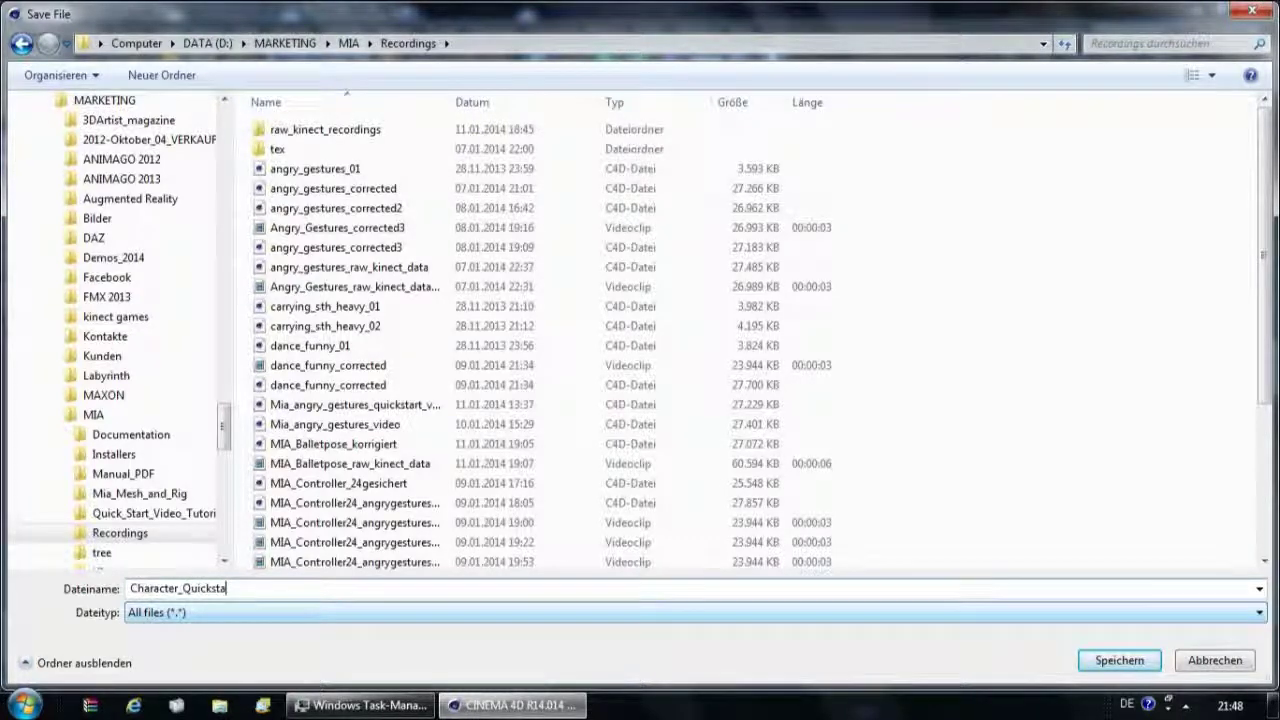
text(rtTutorial)
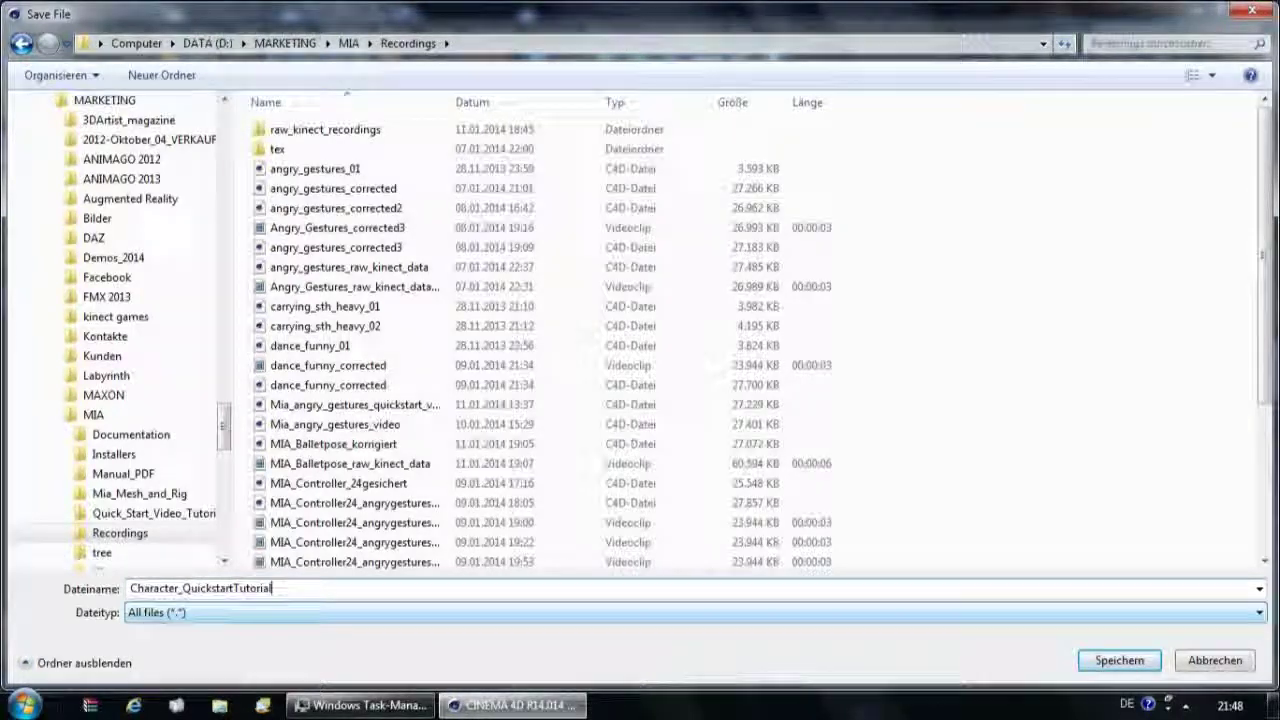
key(Return)
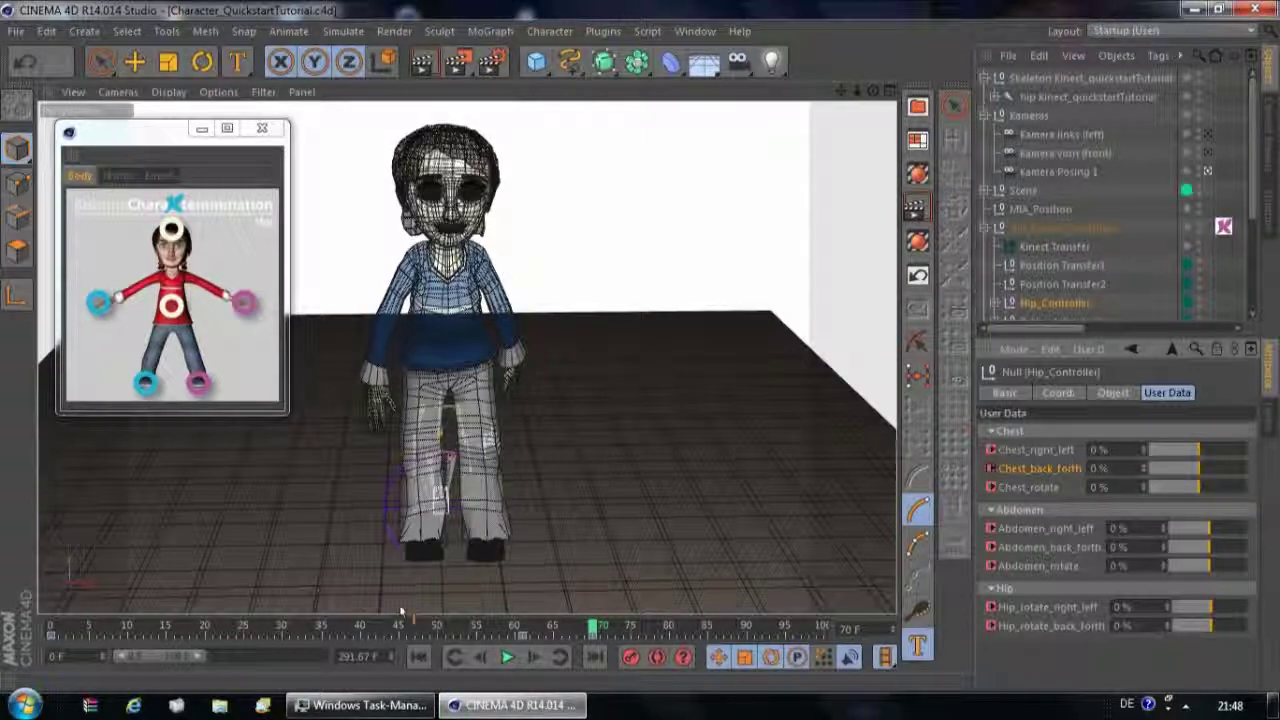